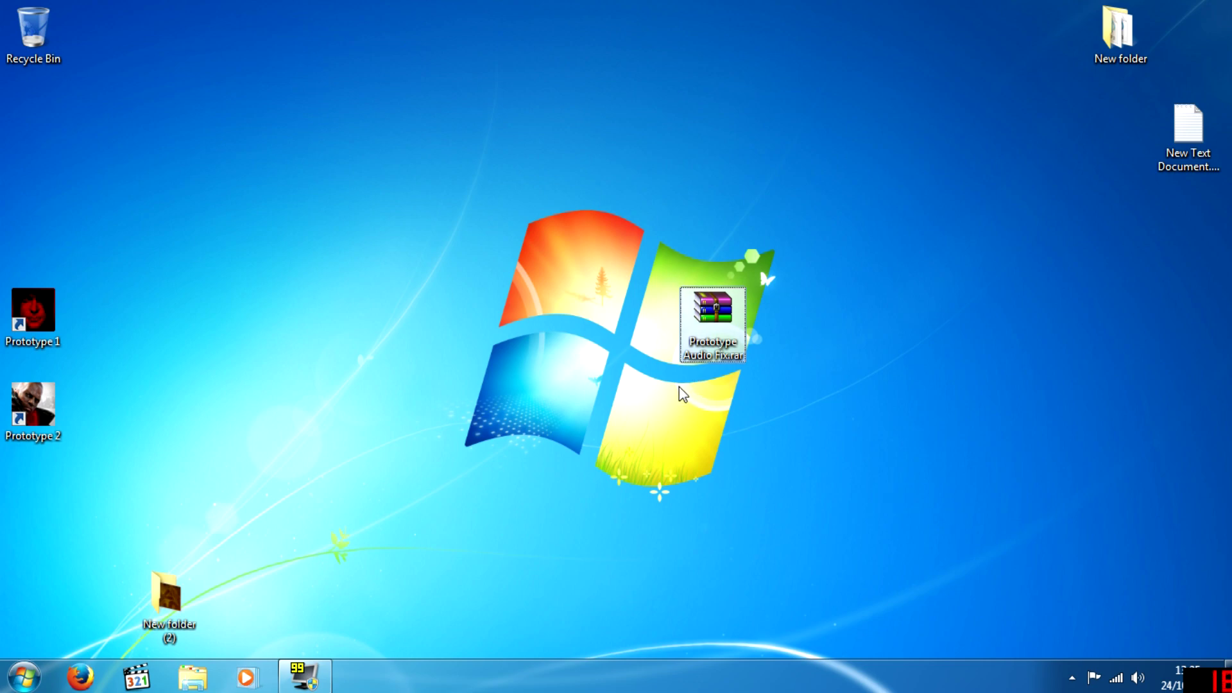
Step: Nudge the Prototype Audio Fix .rar icon a little further right on the desktop
left_click_drag(805, 293, 799, 325)
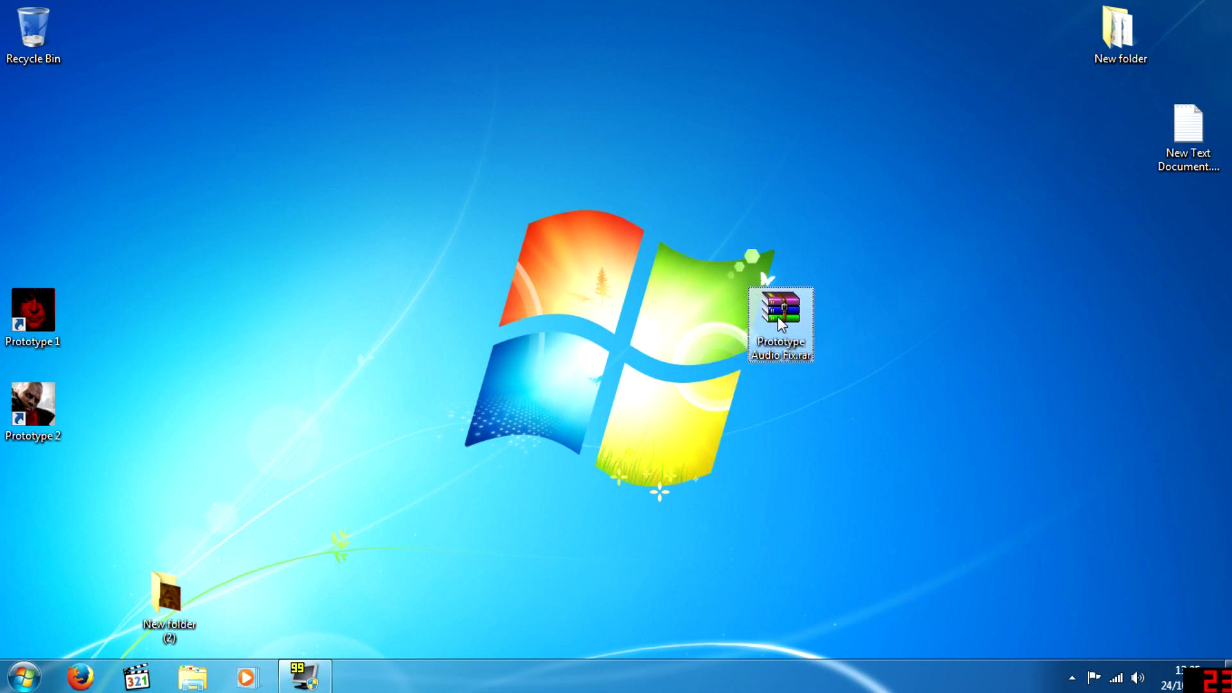
right_click(778, 317)
Step: Extract the archive here with WinRAR, then reposition the archive and the new Prototype Audio Fix folder
mouse_move(807, 351)
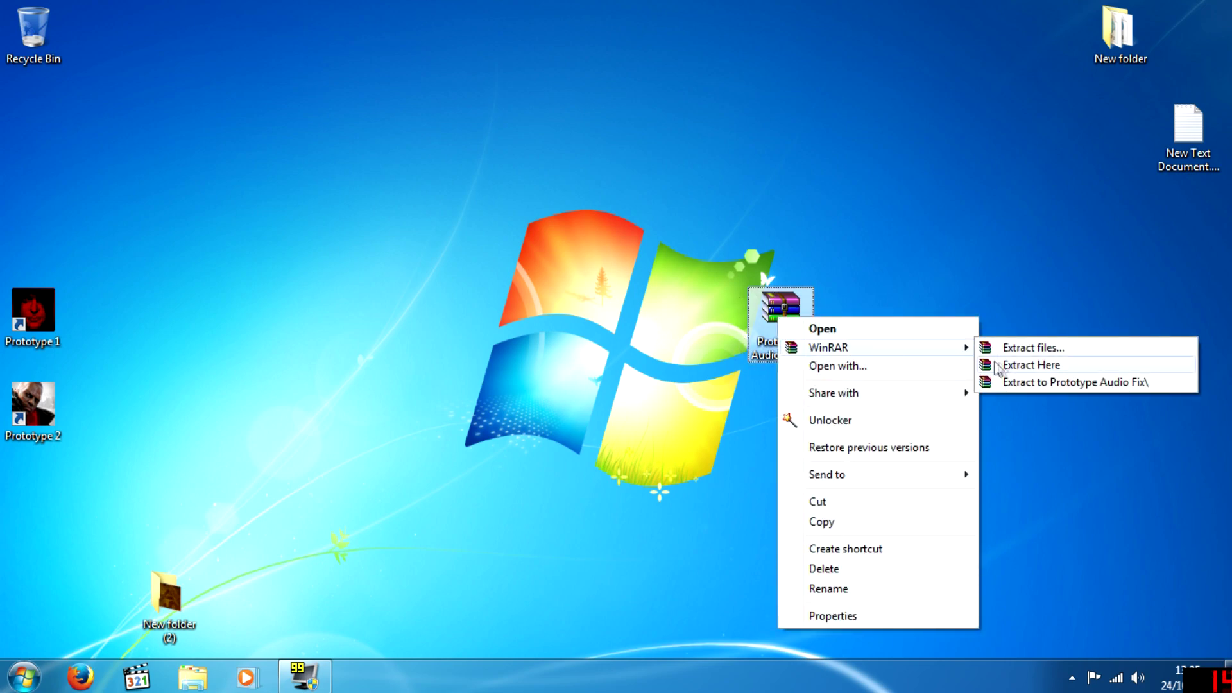
left_click(1031, 365)
left_click_drag(780, 318, 1051, 321)
left_click_drag(61, 243, 850, 442)
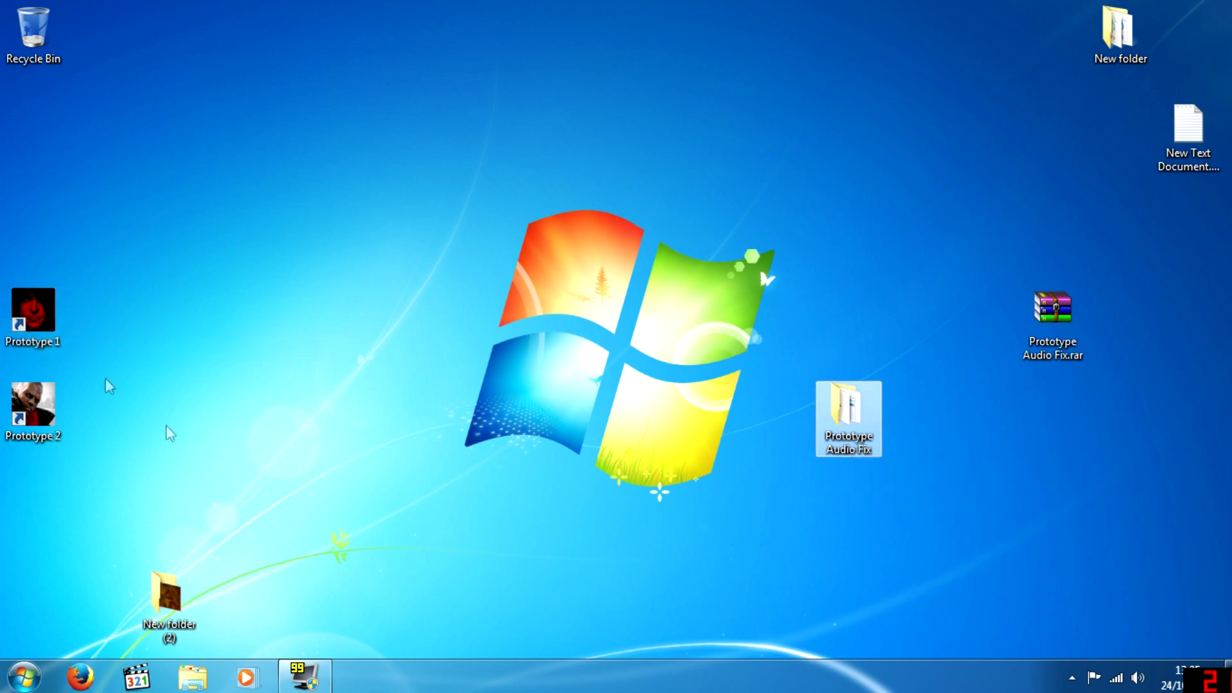
Step: Open the Prototype shortcut's file location and maximize the install folder window
right_click(29, 297)
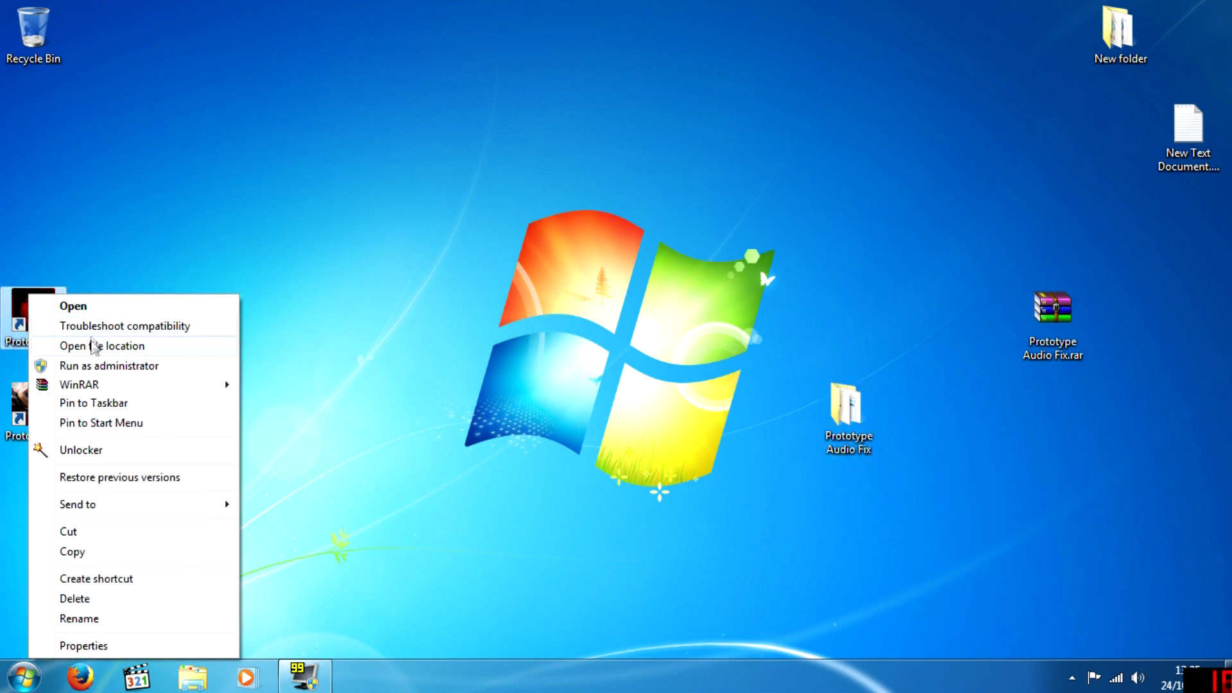
left_click(91, 345)
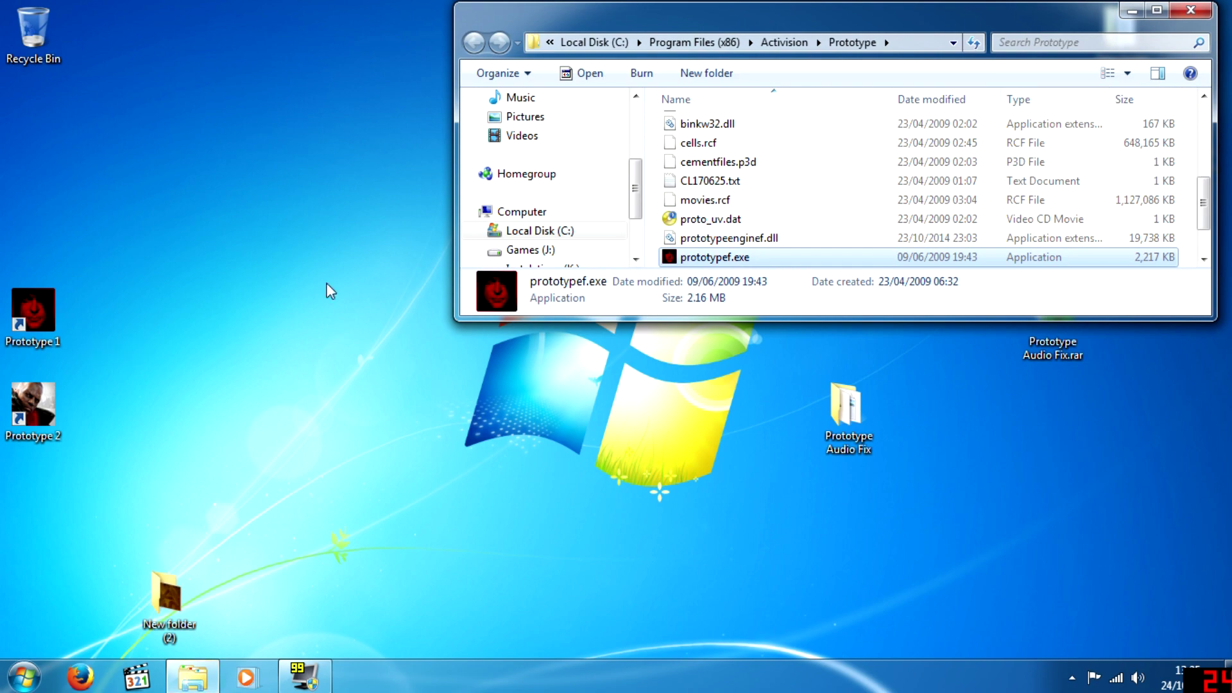
double_click(772, 17)
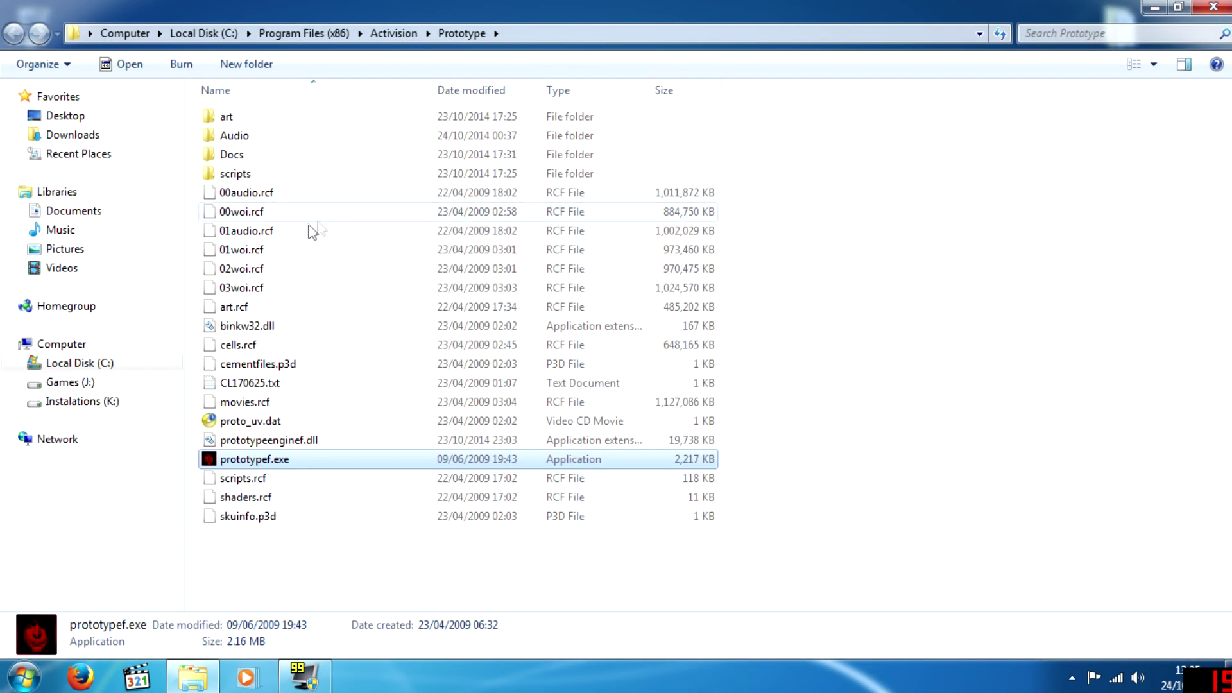
Step: Rename 00audio.rcf to 00audior.rcf, approving administrator permission, and enter the Audio folder
left_click(255, 196)
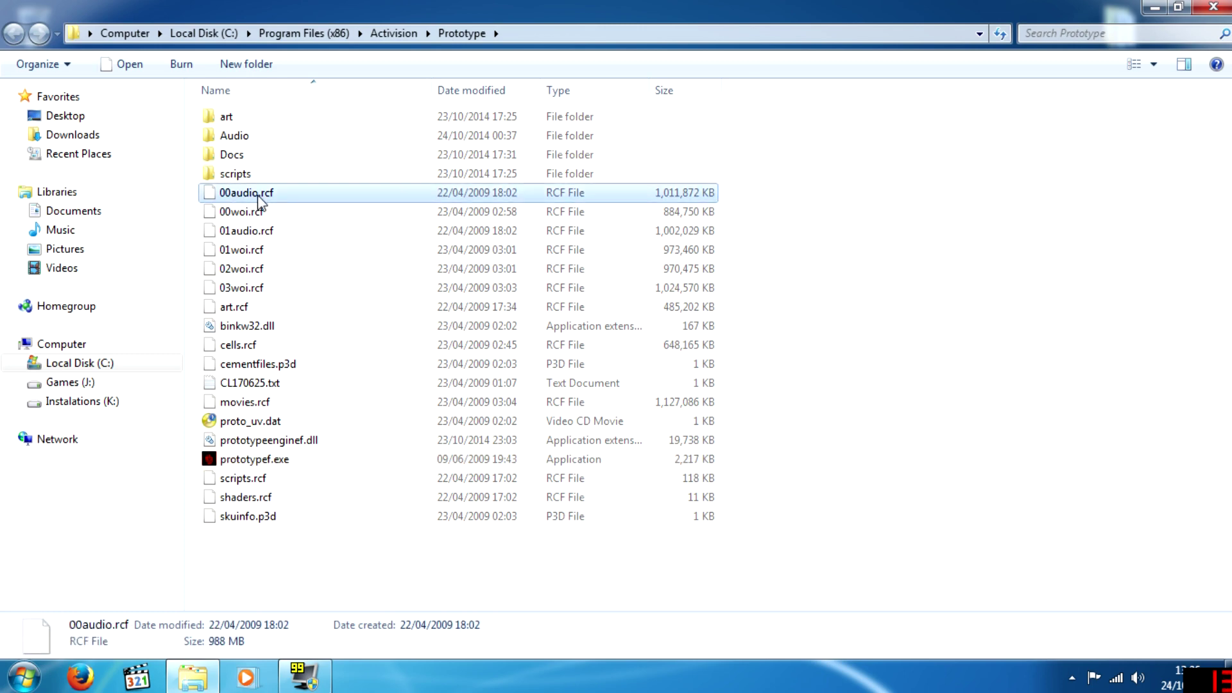
left_click(260, 196)
left_click(259, 193)
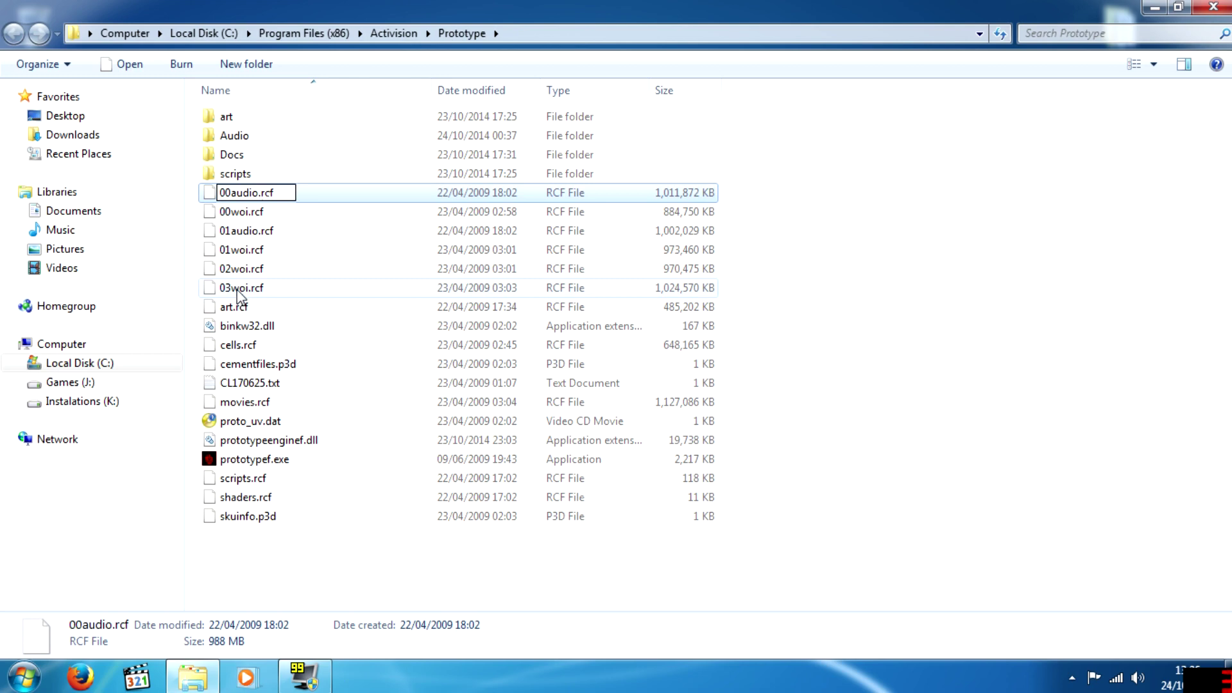
type("r")
key("Return")
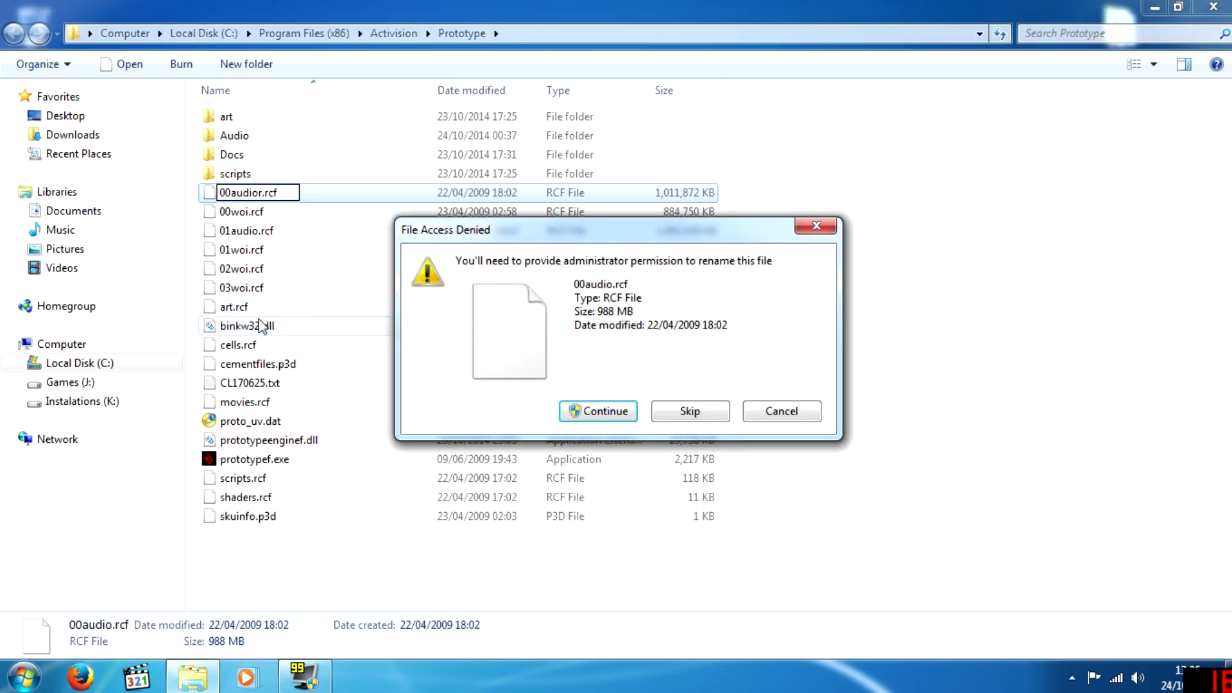
left_click(583, 407)
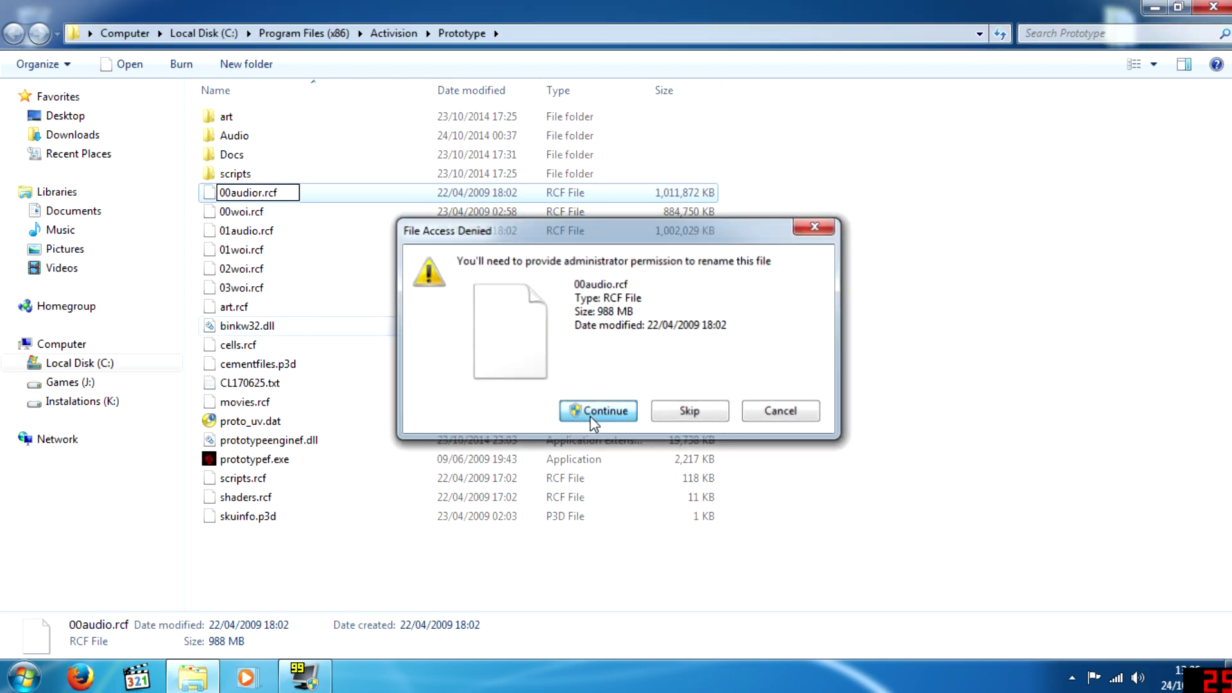
left_click(260, 325)
left_click(260, 325)
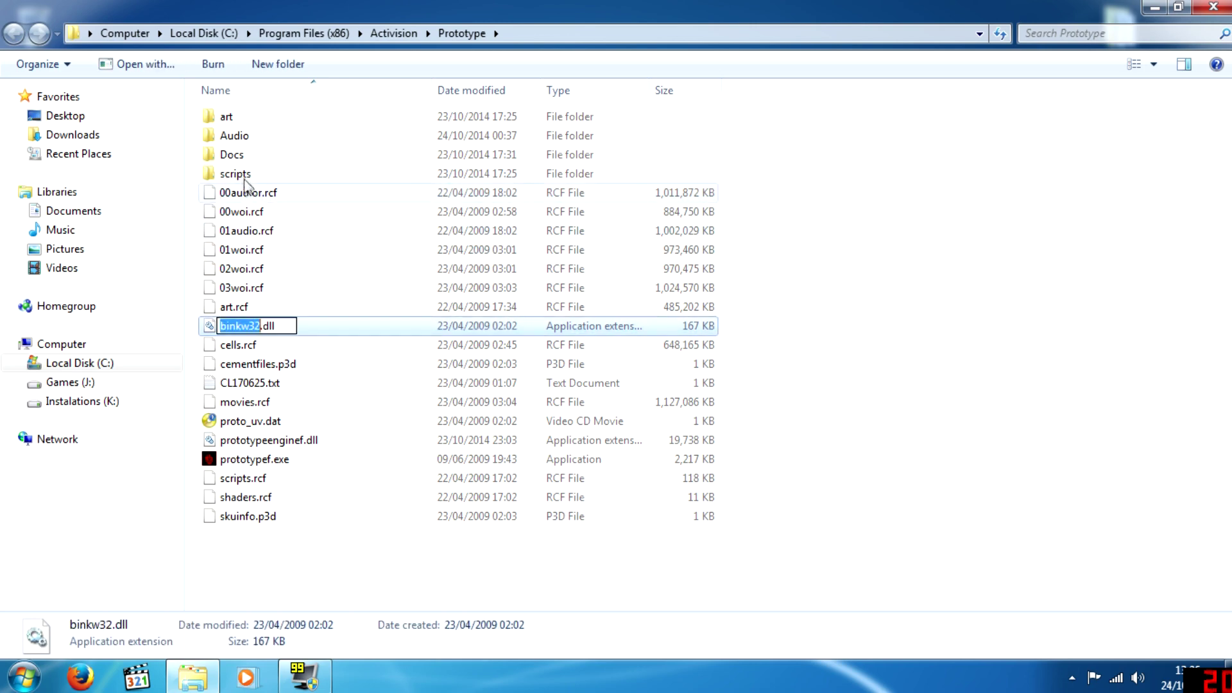
left_click(236, 138)
double_click(236, 137)
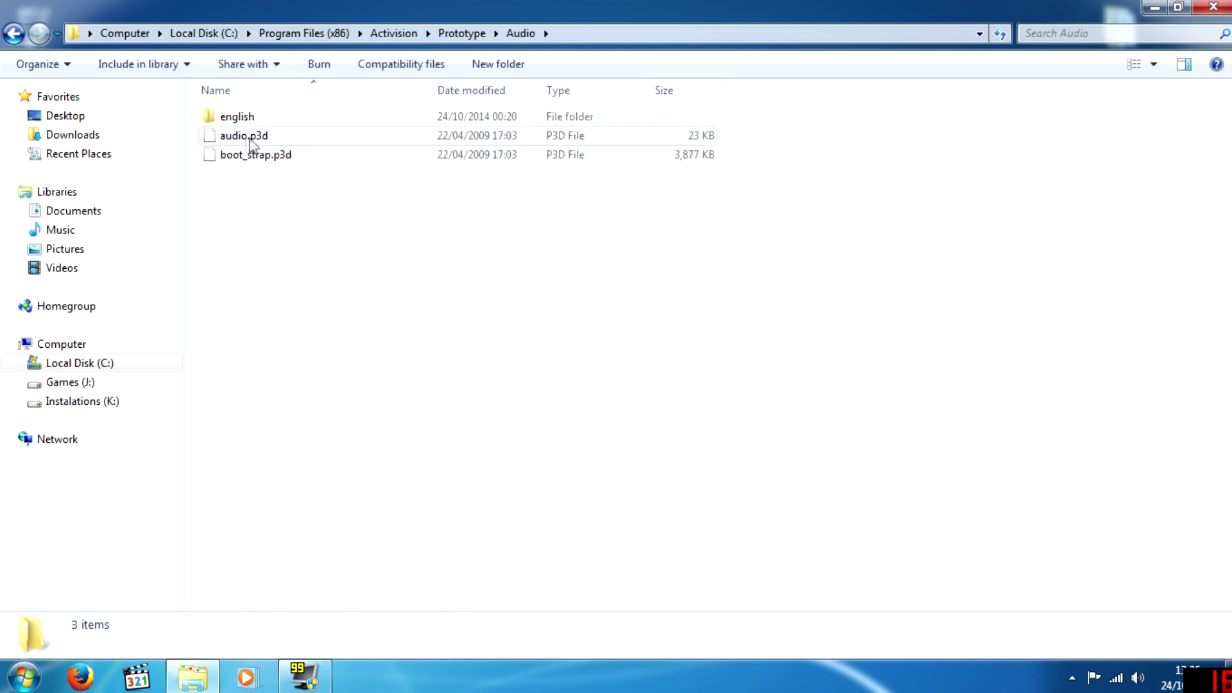
Step: Rename audio.p3d to audior.p3d, approving administrator permission
left_click(249, 140)
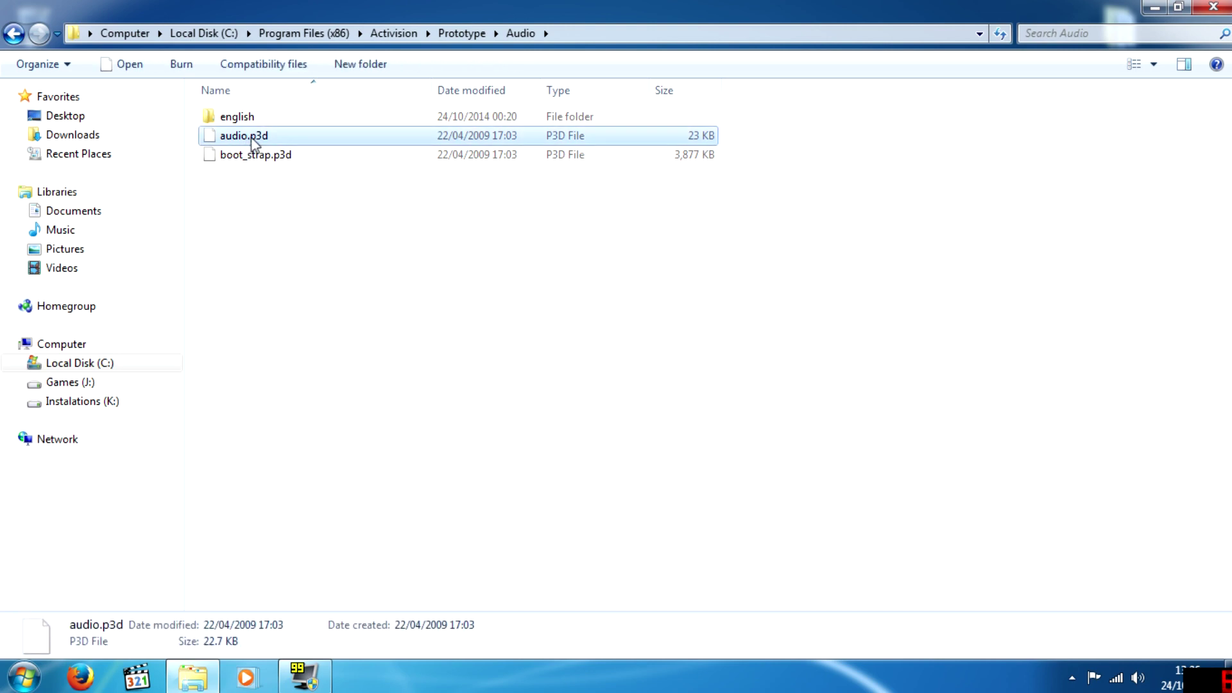
left_click(253, 142)
key("Right")
type("r")
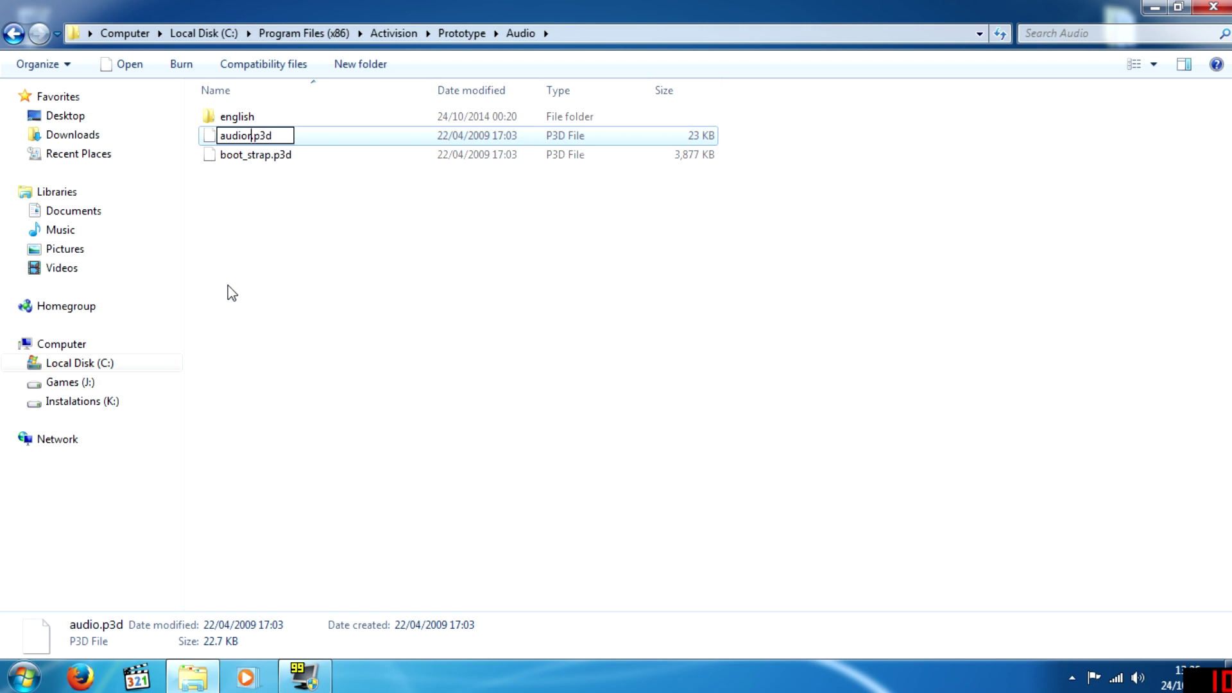
key("Return")
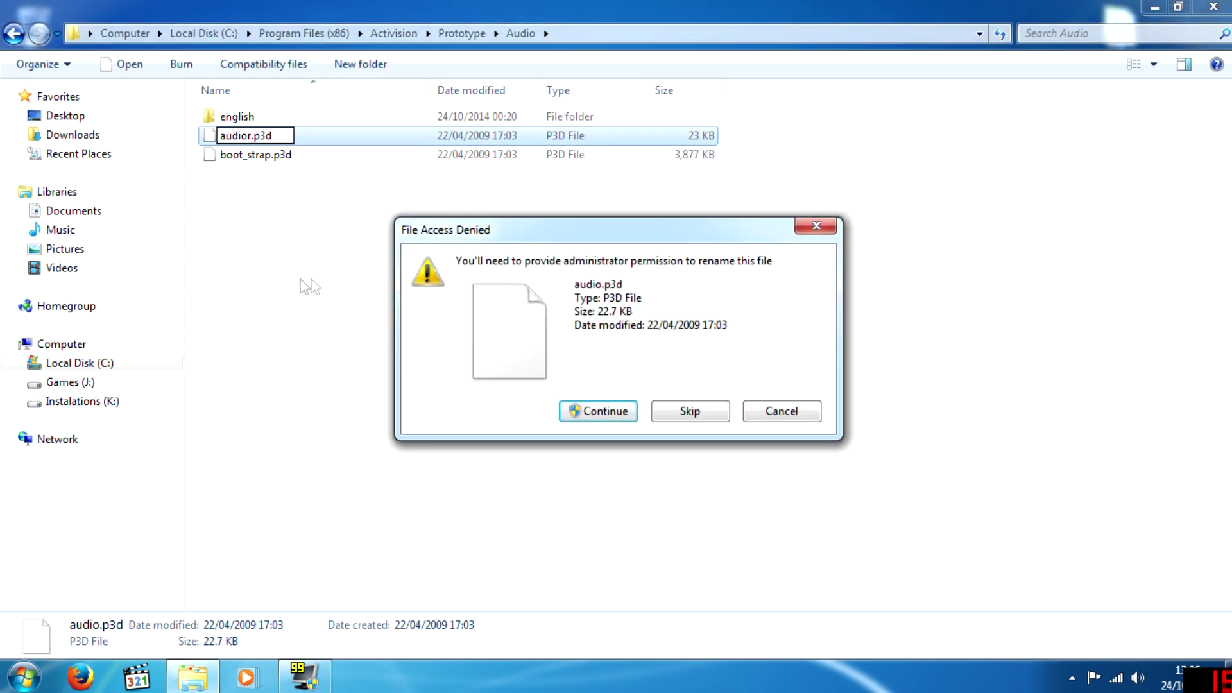
left_click(596, 413)
Step: Rename boot_strap.p3d to boot_strapr.p3d, close the window and centre the Prototype Audio Fix folder
left_click(283, 165)
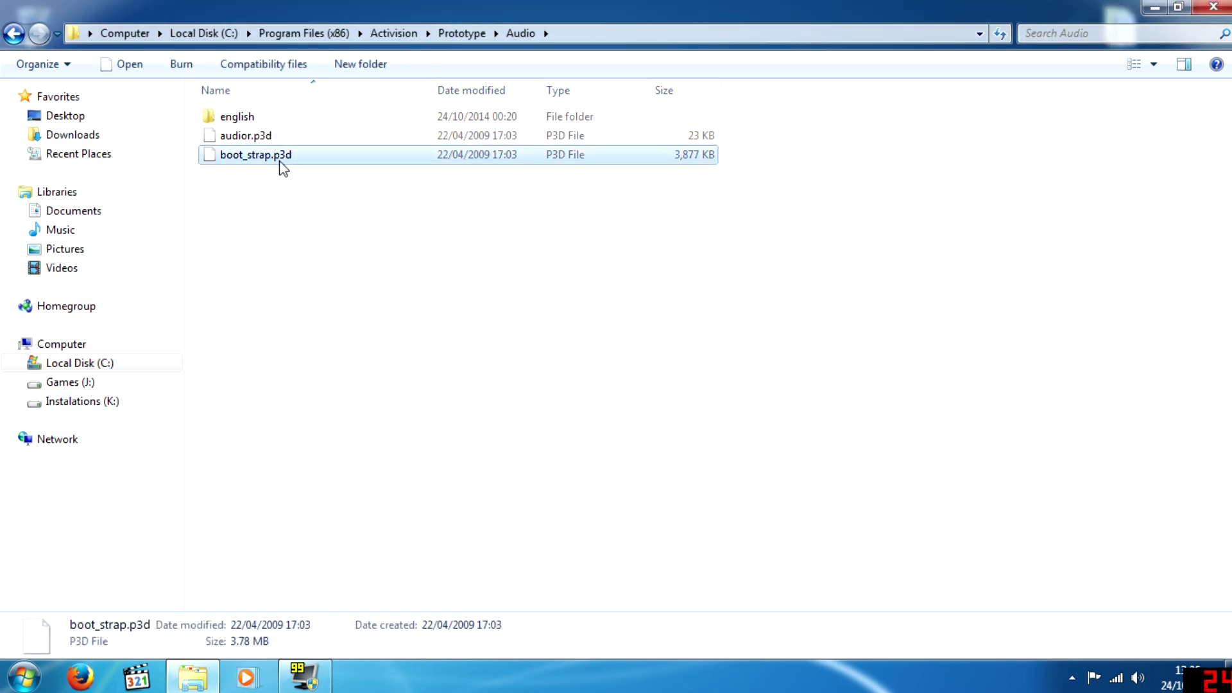
left_click(269, 158)
key("Right")
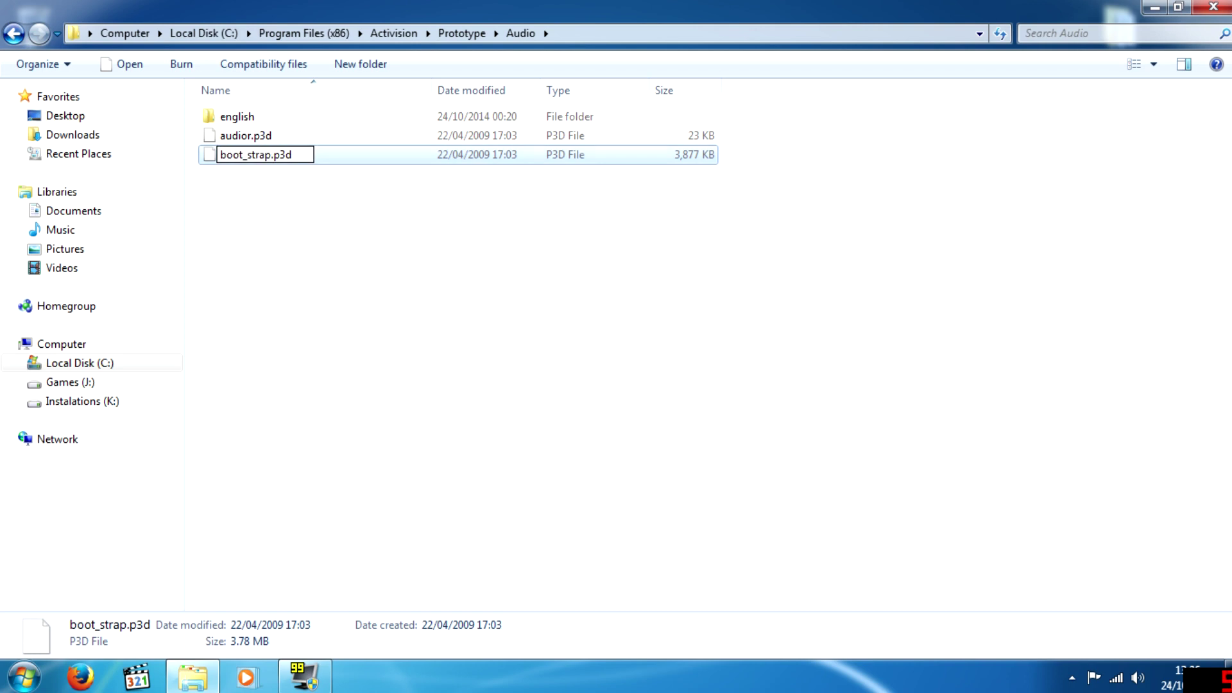
type("r")
key("Return")
left_click(594, 408)
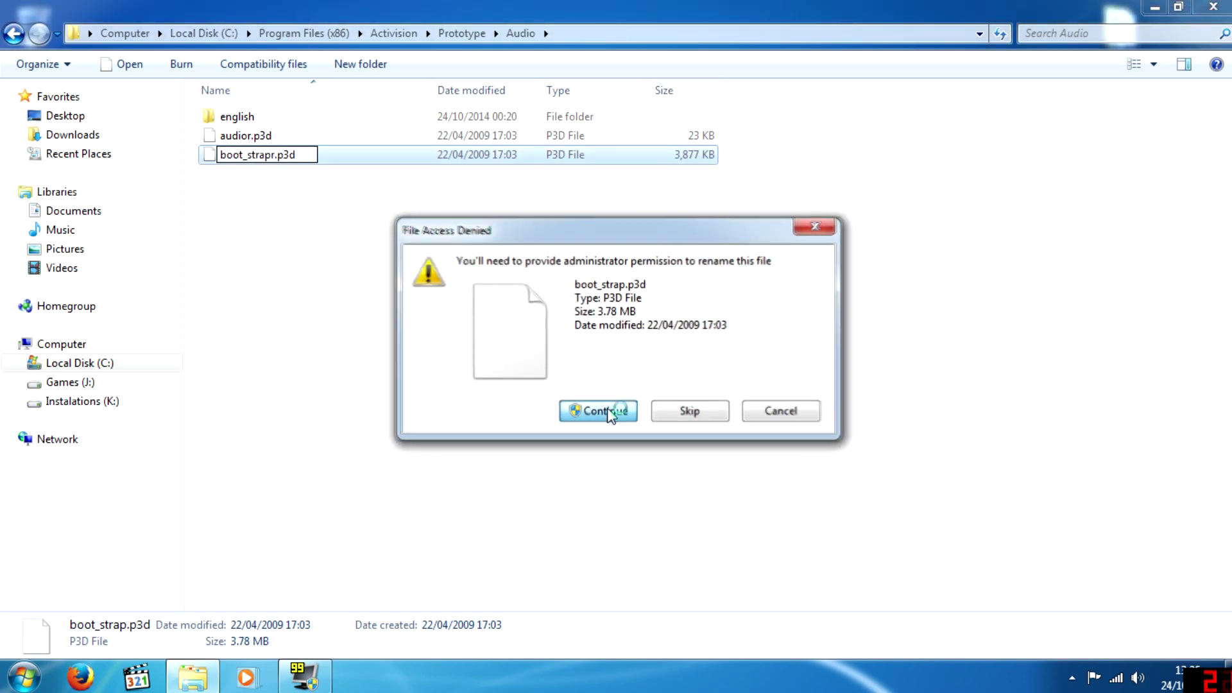
left_click(1212, 6)
left_click_drag(829, 442, 612, 395)
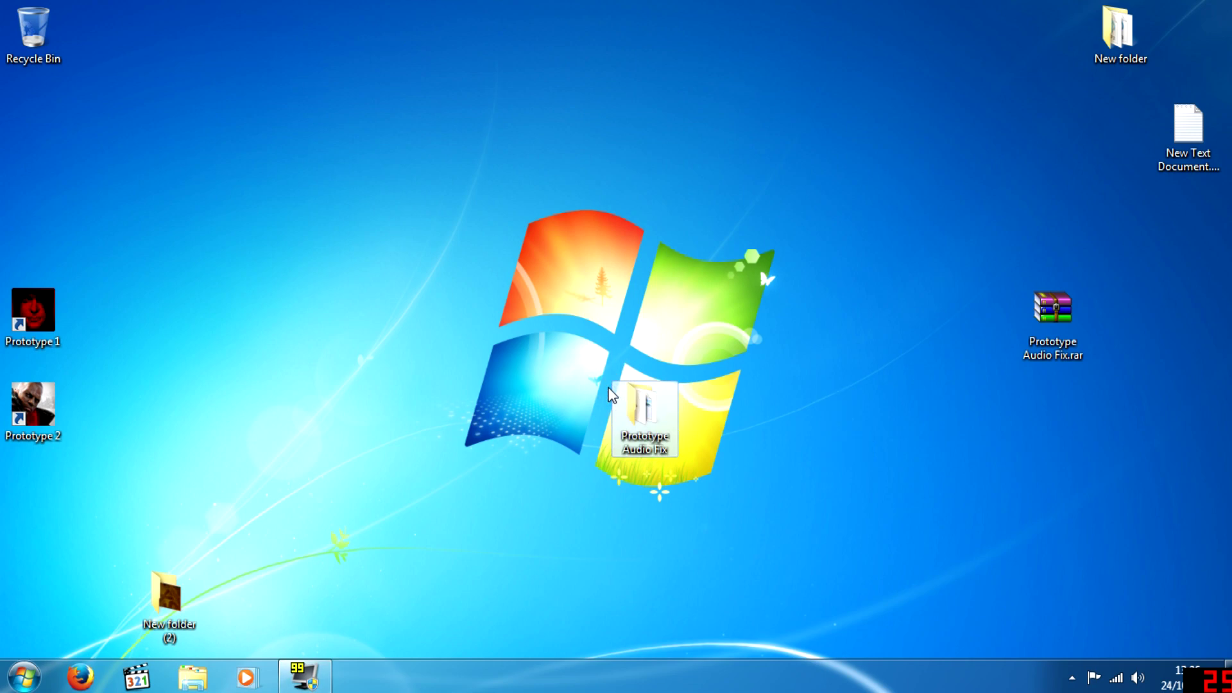
Step: Open the Prototype Audio Fix folder, launch ScarfaceExplorer.exe and choose File > Open
mouse_move(628, 453)
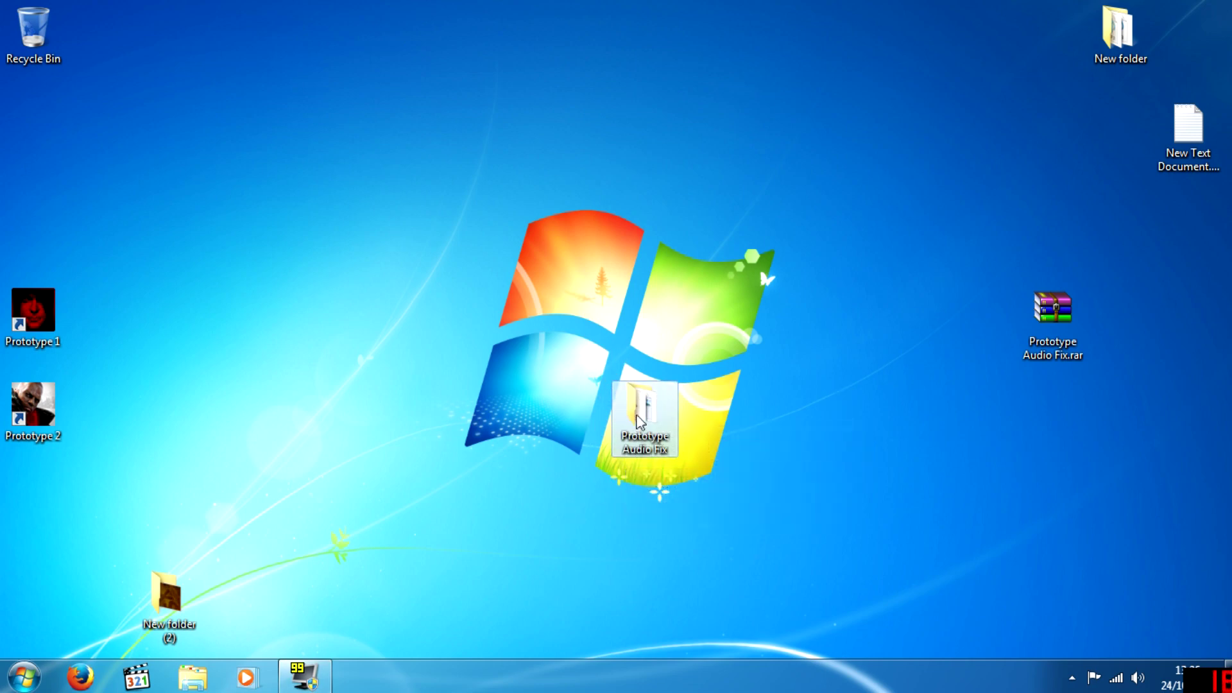
double_click(639, 420)
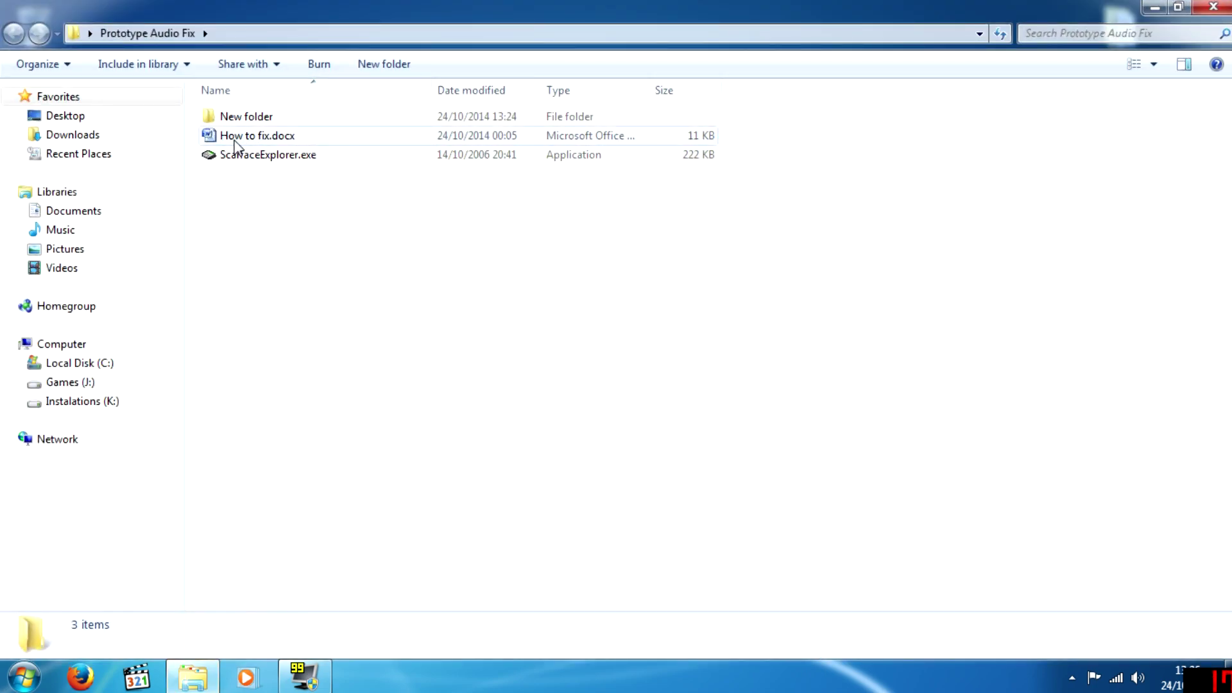
left_click(257, 136)
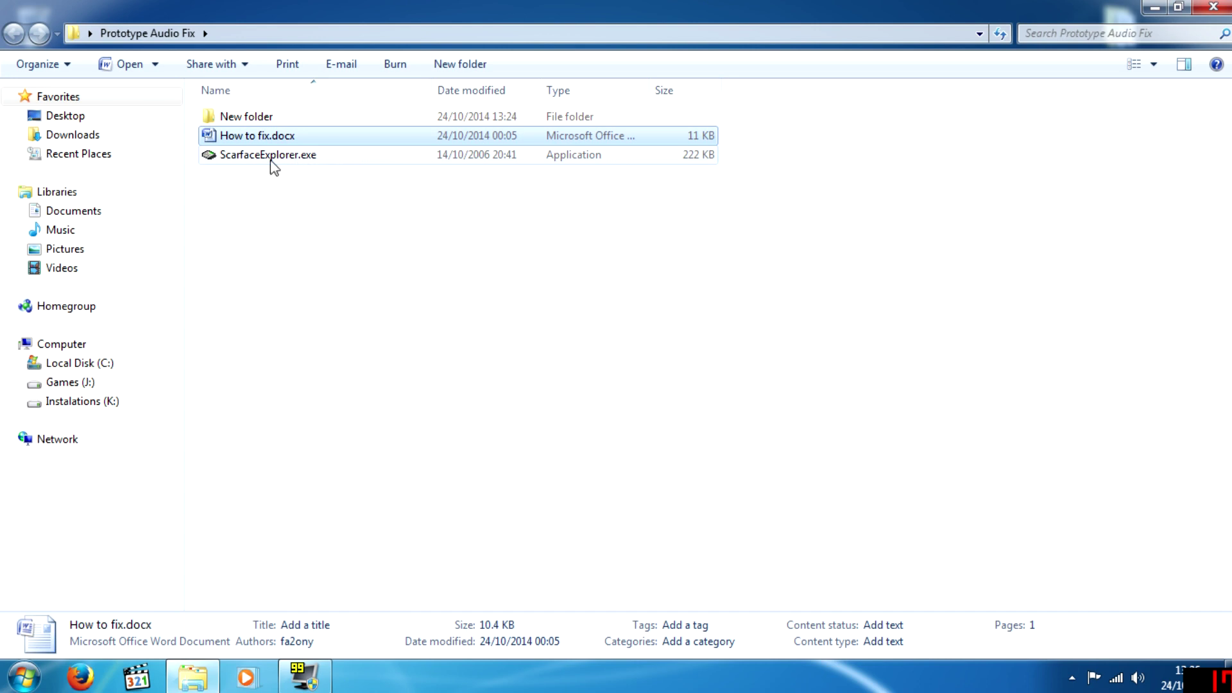
left_click(247, 159)
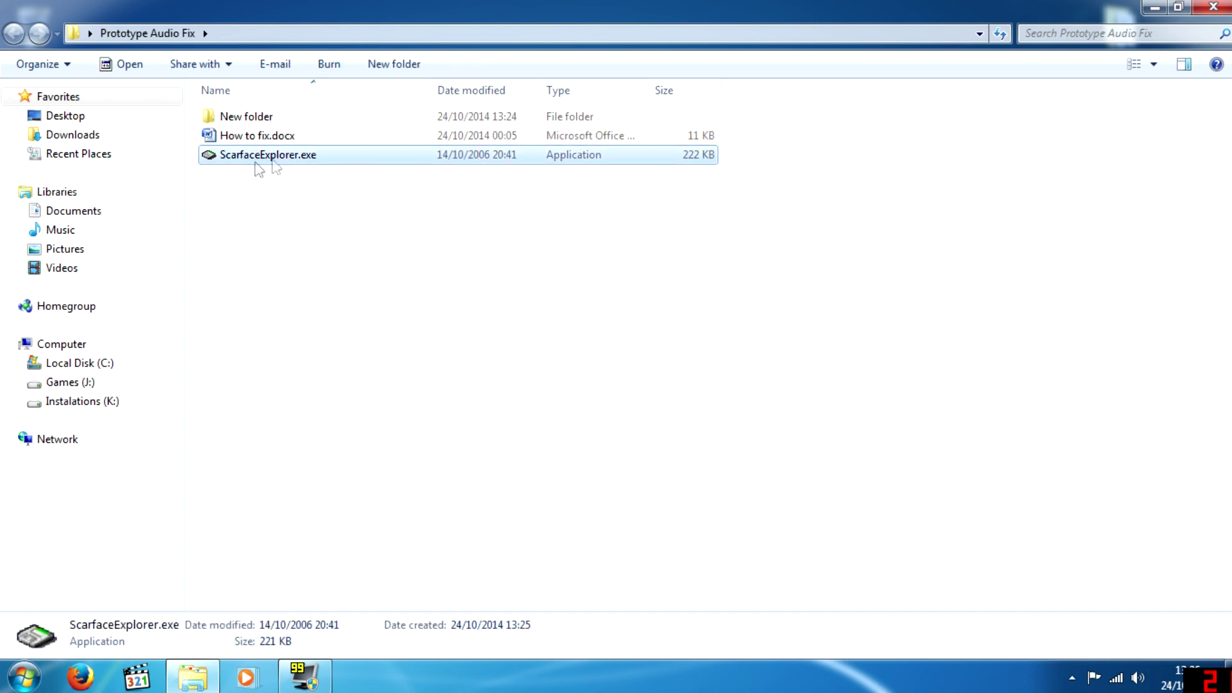
double_click(282, 160)
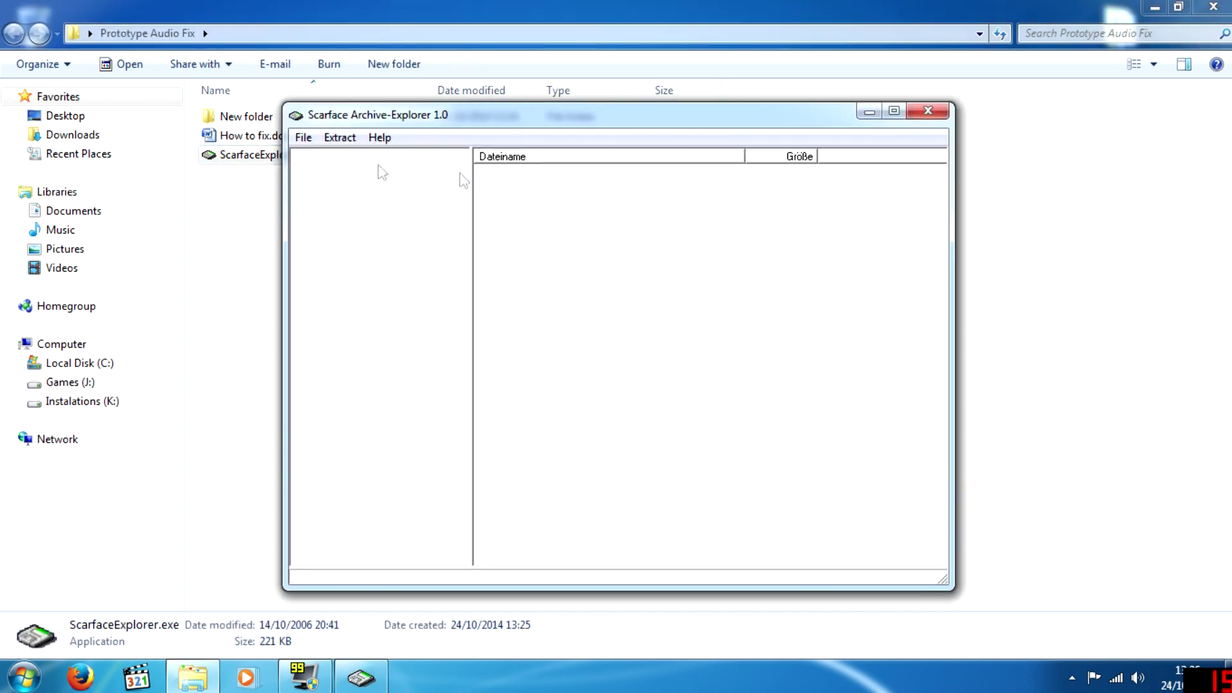
left_click(303, 137)
left_click(320, 158)
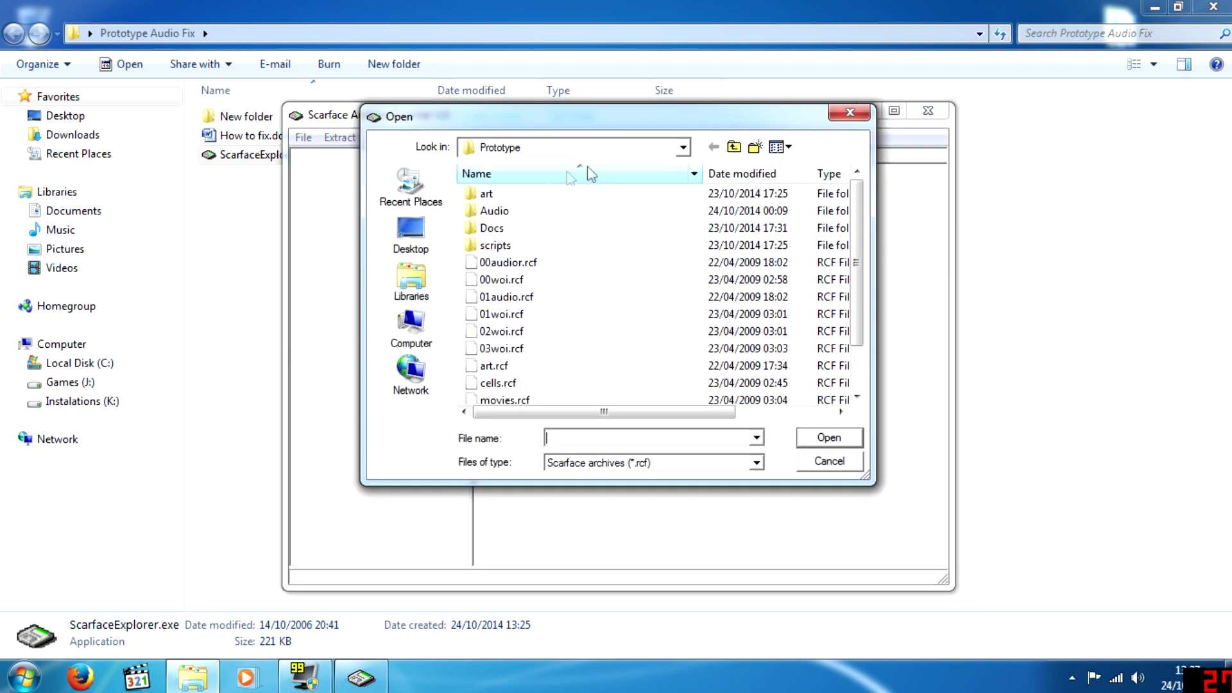
Step: Browse to C:\Program Files (x86)\Activision\Prototype and open 00audior.rcf
left_click(734, 148)
left_click(734, 147)
left_click(734, 148)
left_click(734, 148)
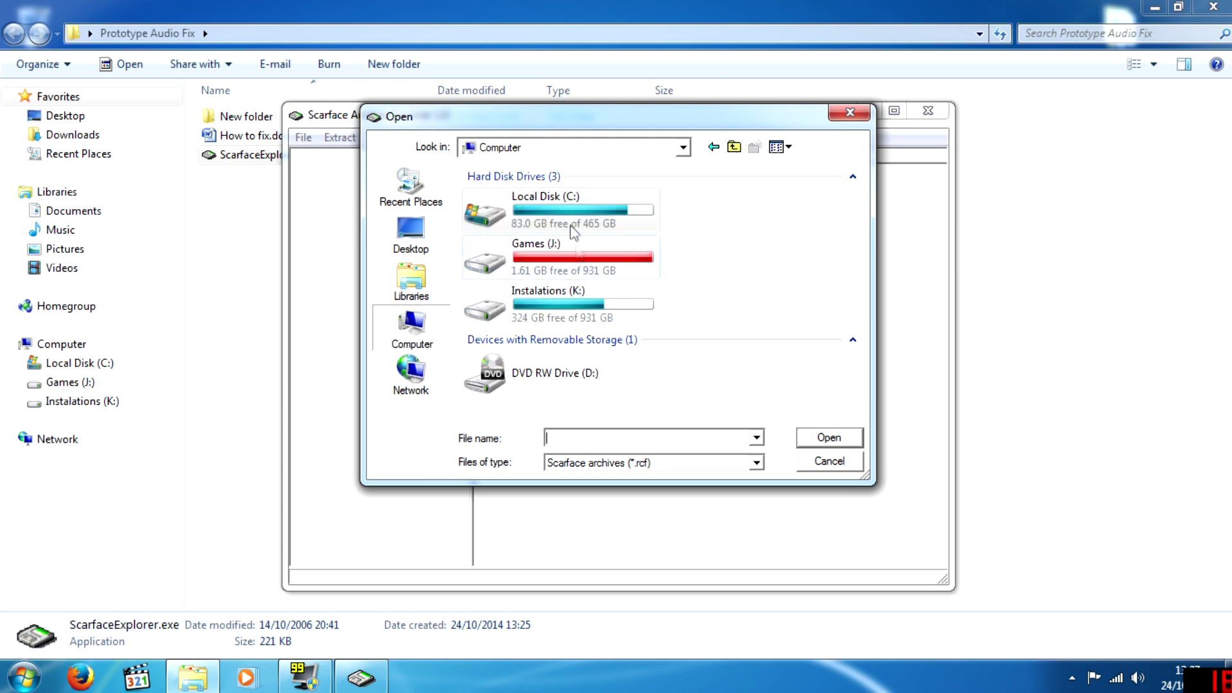
left_click(569, 212)
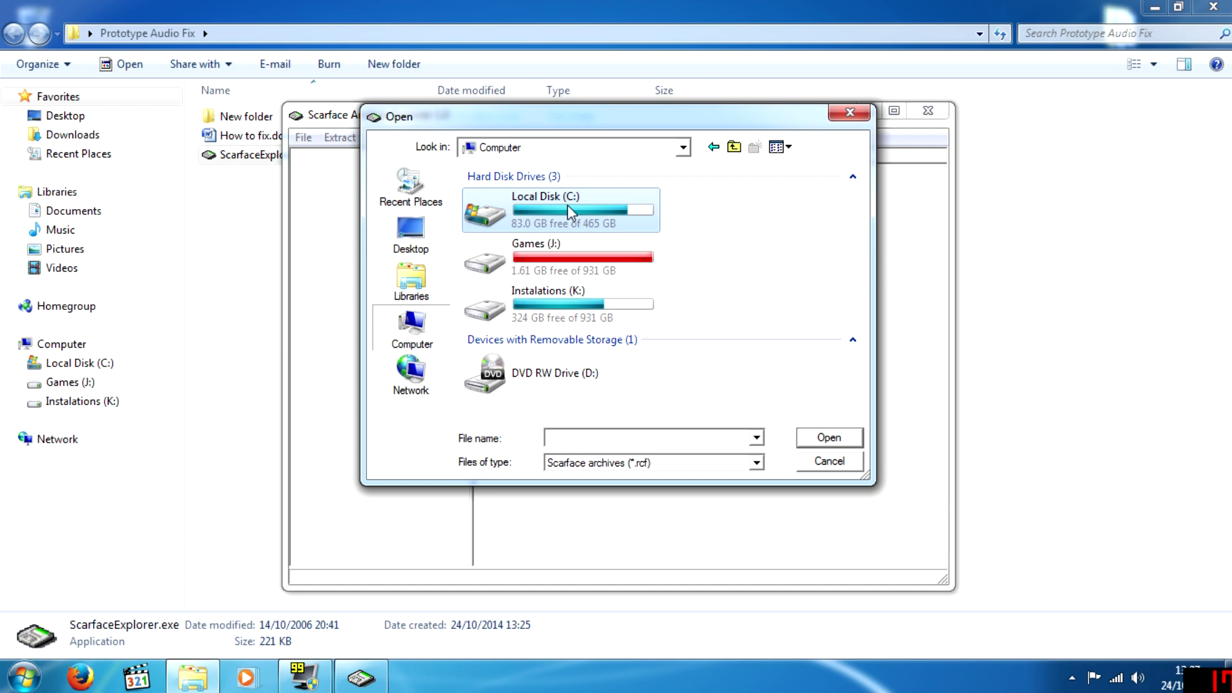
double_click(568, 206)
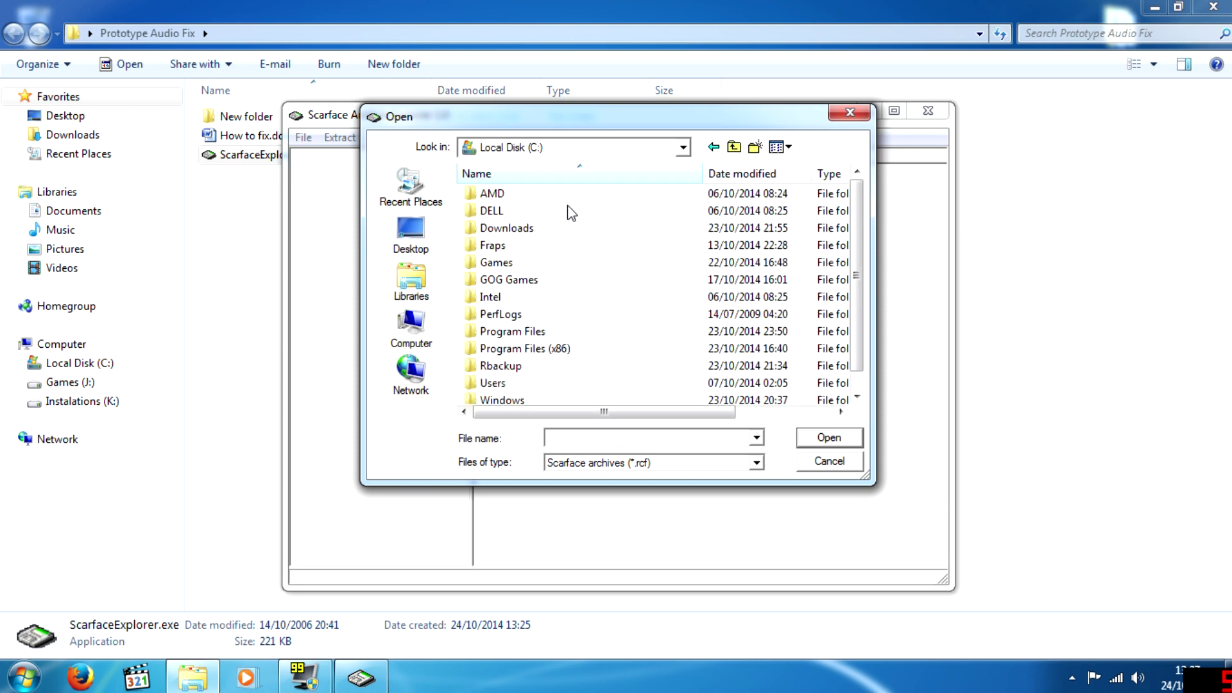
double_click(535, 349)
double_click(493, 198)
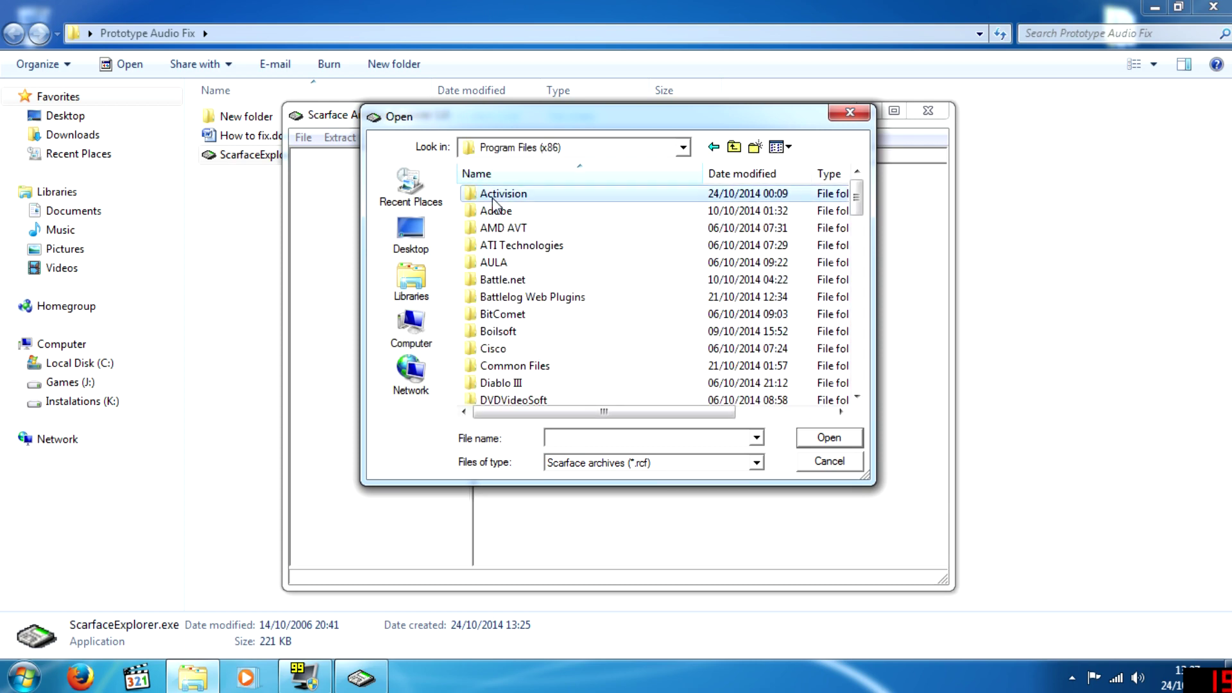
double_click(499, 212)
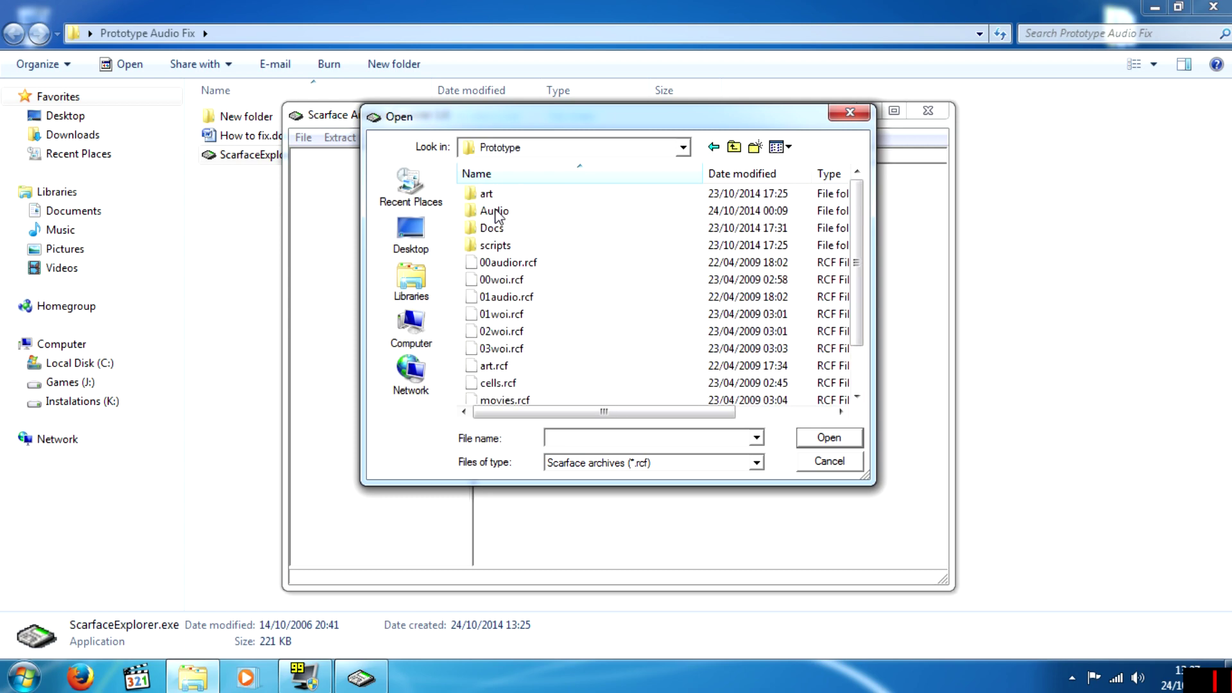
left_click(487, 263)
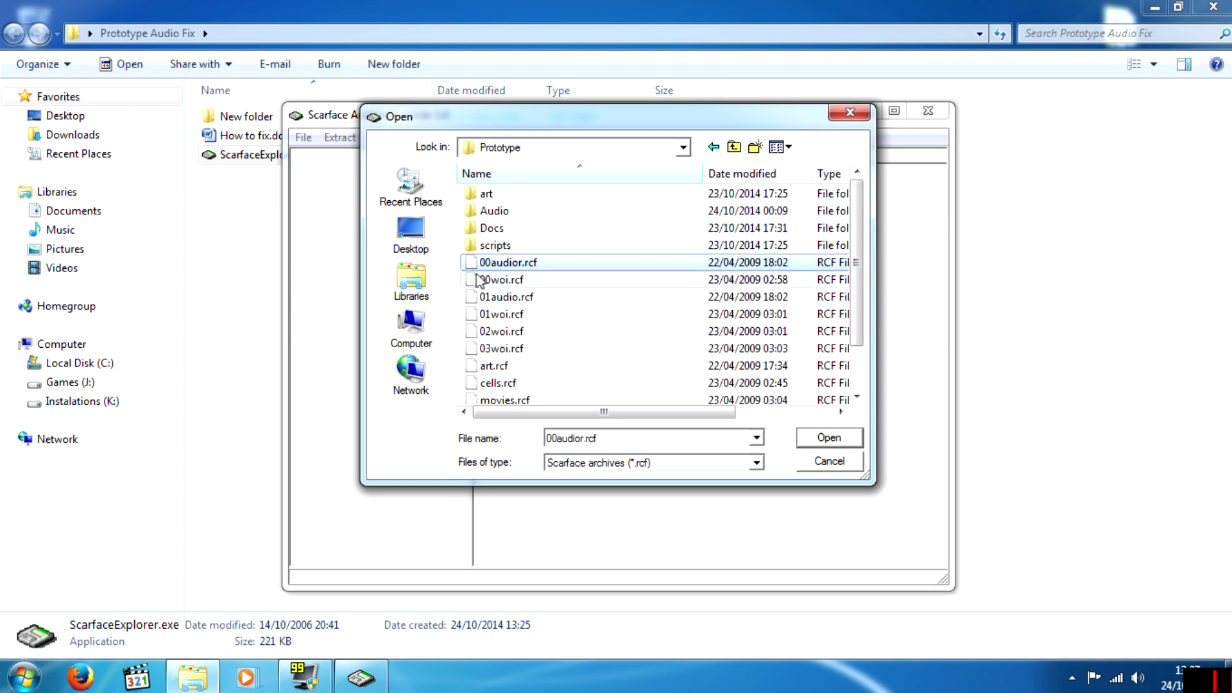
double_click(523, 265)
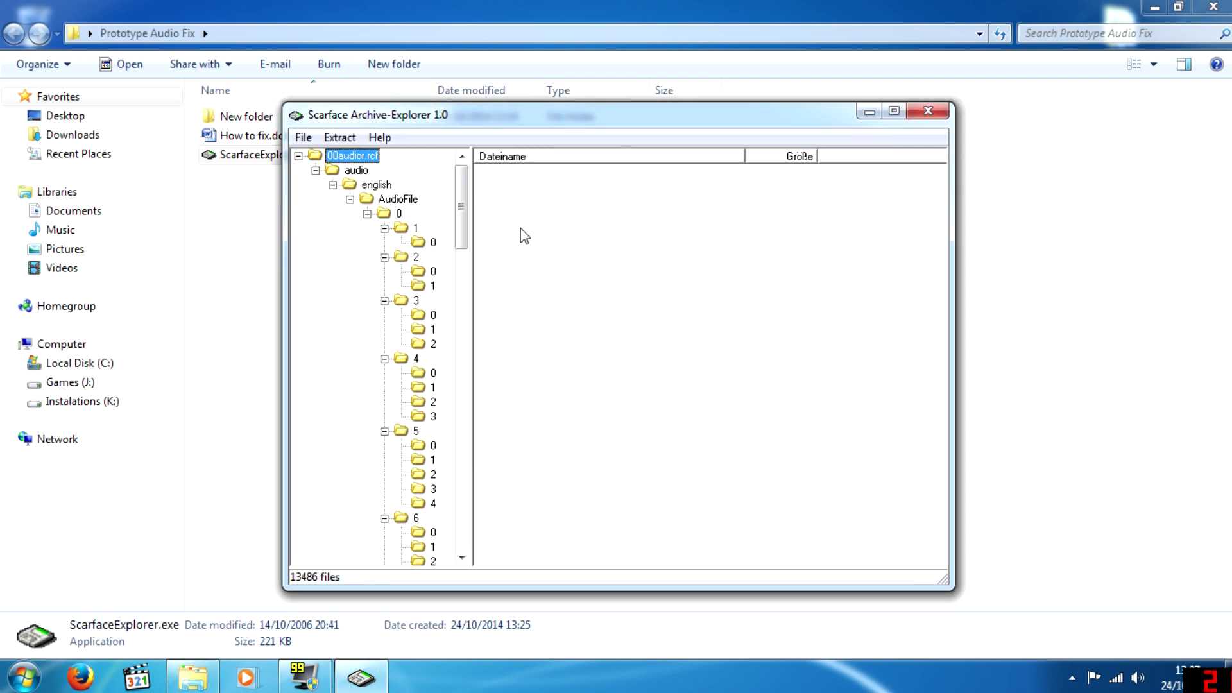
Step: Extract the audio directory into Prototype Audio Fix\New folder, then close Archive-Explorer when finished
left_click(355, 171)
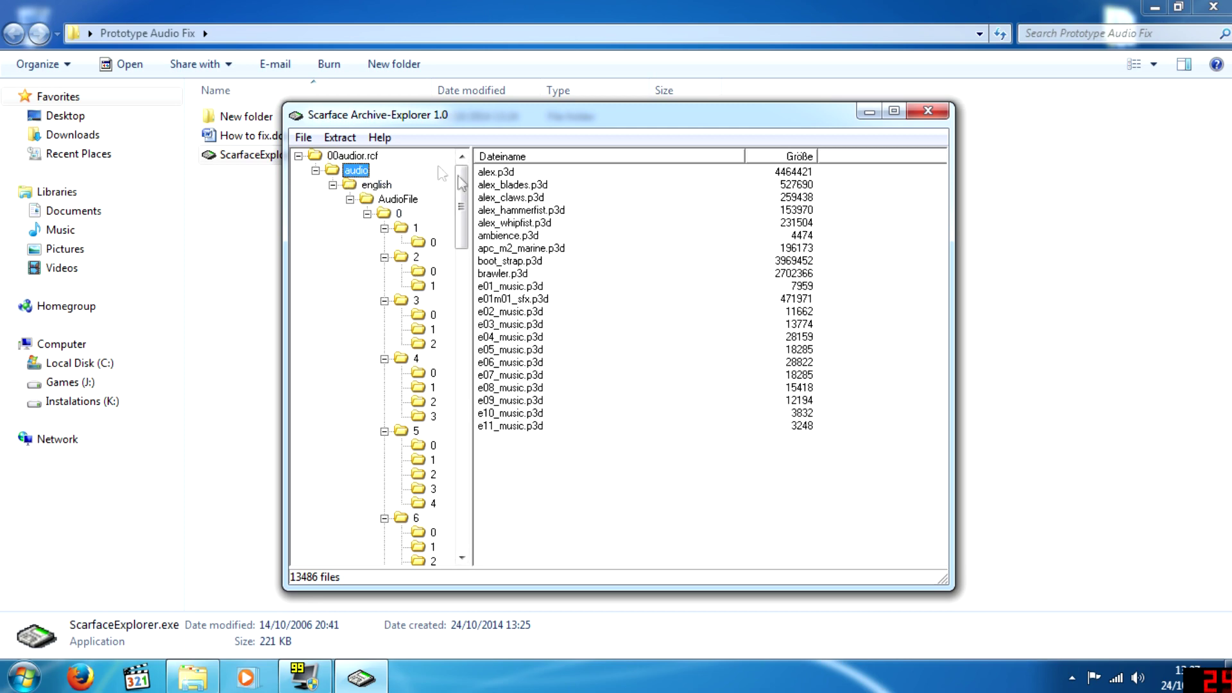
left_click(340, 138)
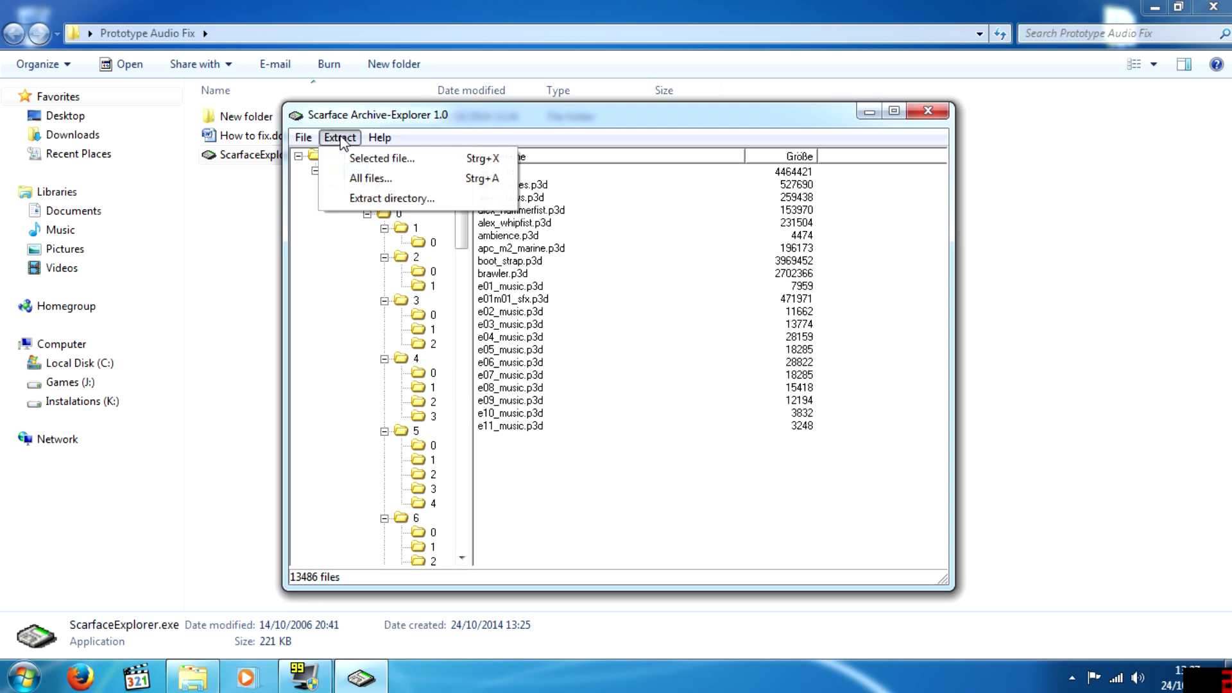
left_click(389, 199)
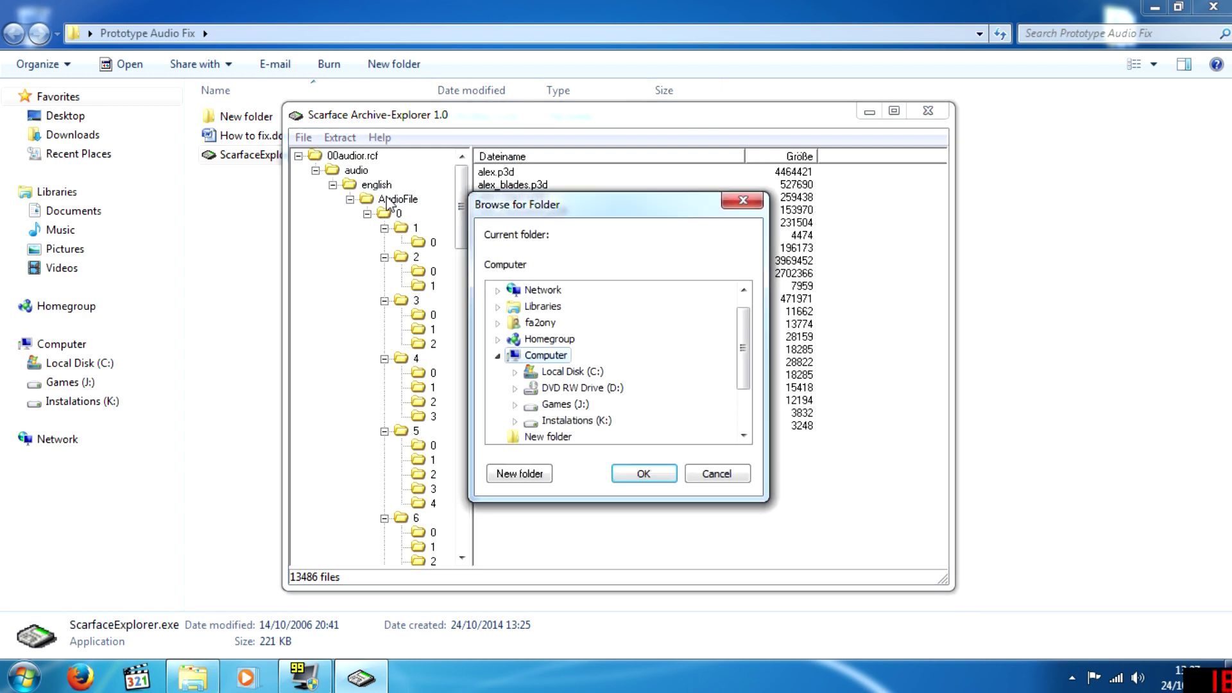
left_click_drag(743, 360, 751, 452)
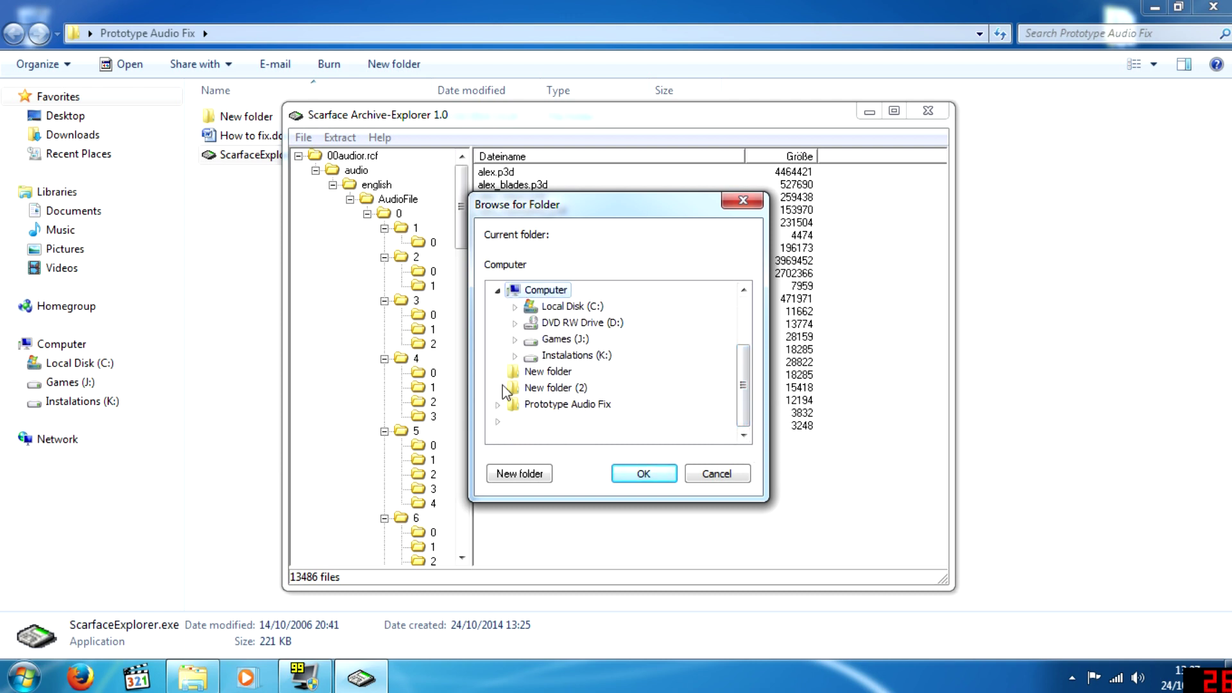
left_click(553, 404)
left_click(558, 421)
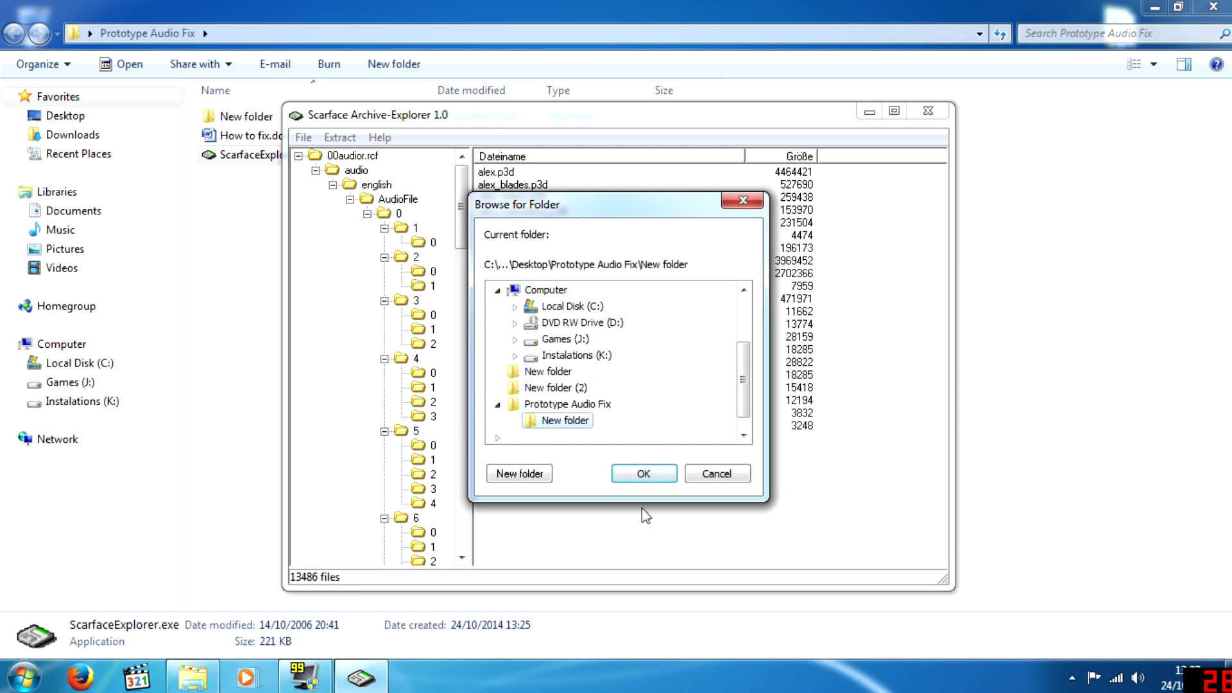
left_click(658, 482)
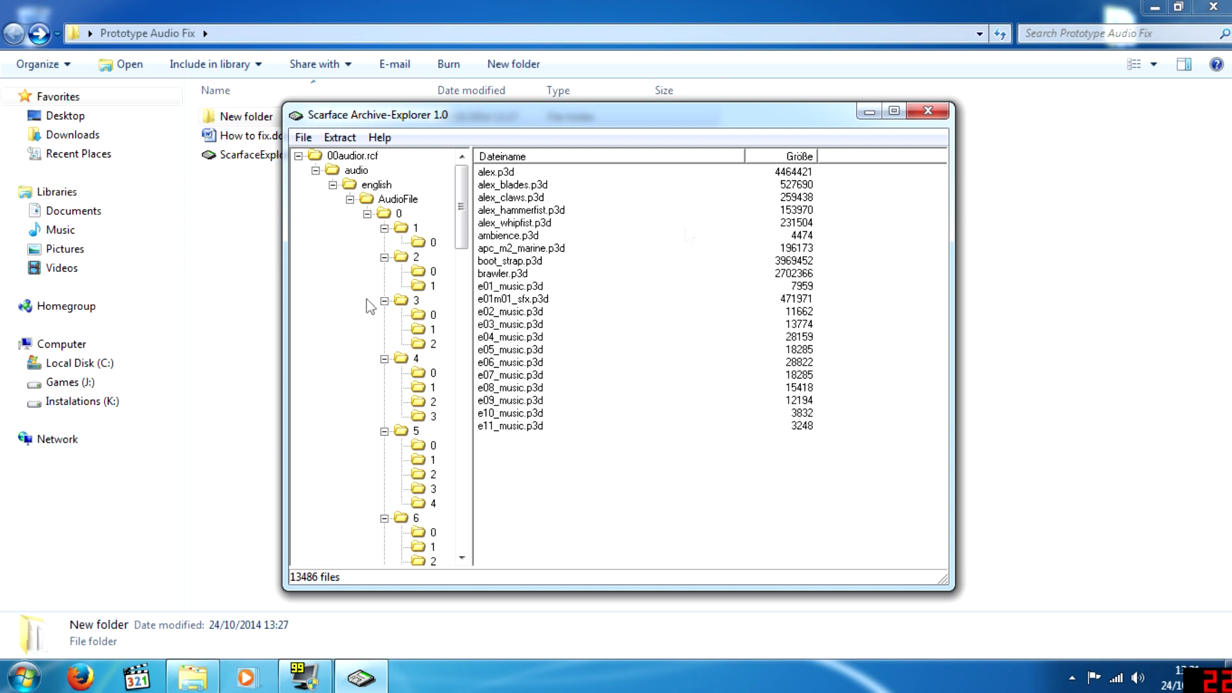
left_click(928, 108)
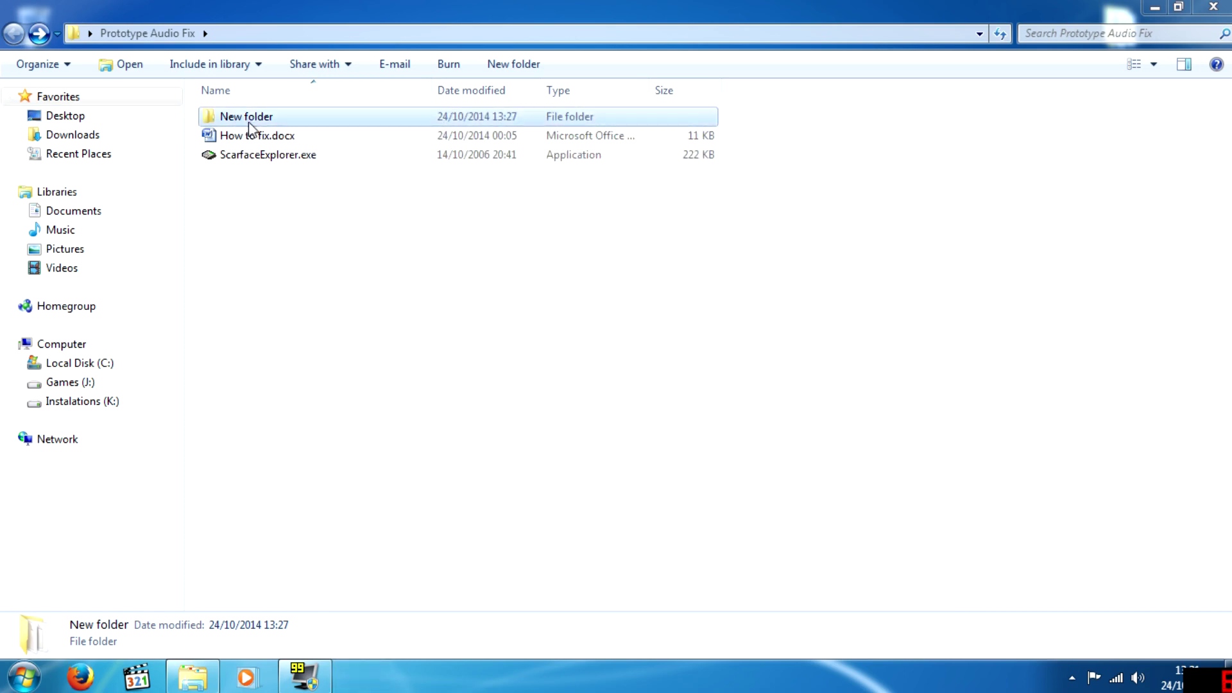
Step: In New folder, rename ambience.p3d to ambiencer.p3d
double_click(252, 119)
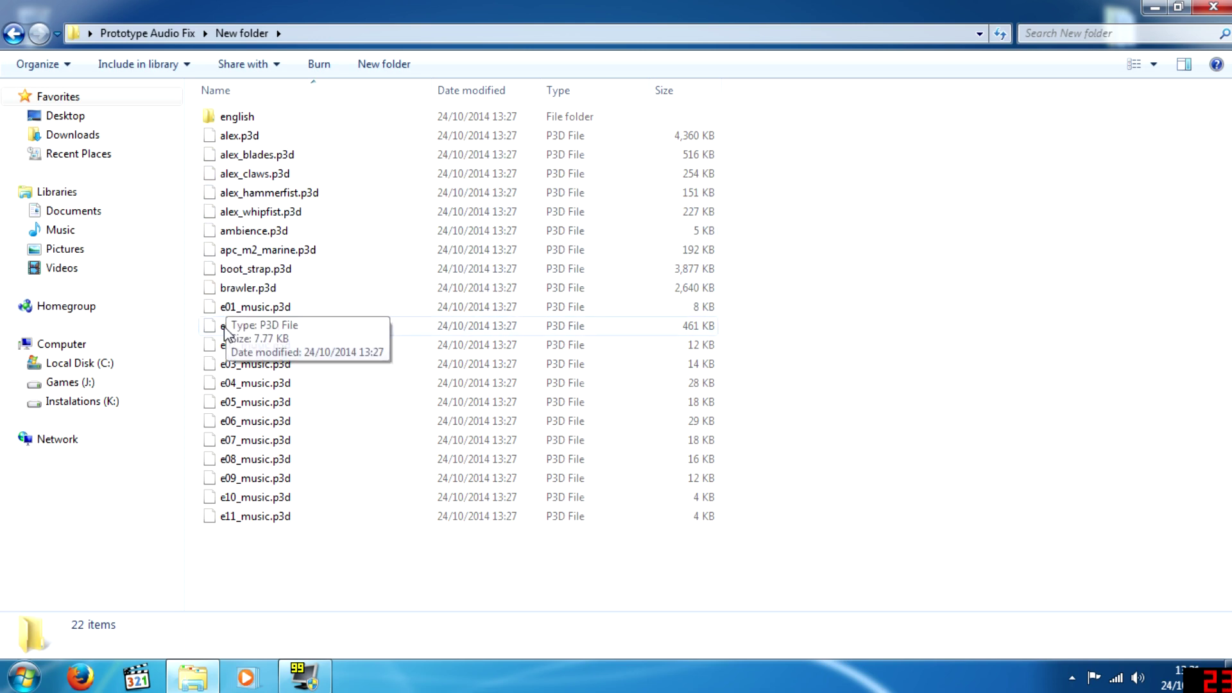
left_click(258, 234)
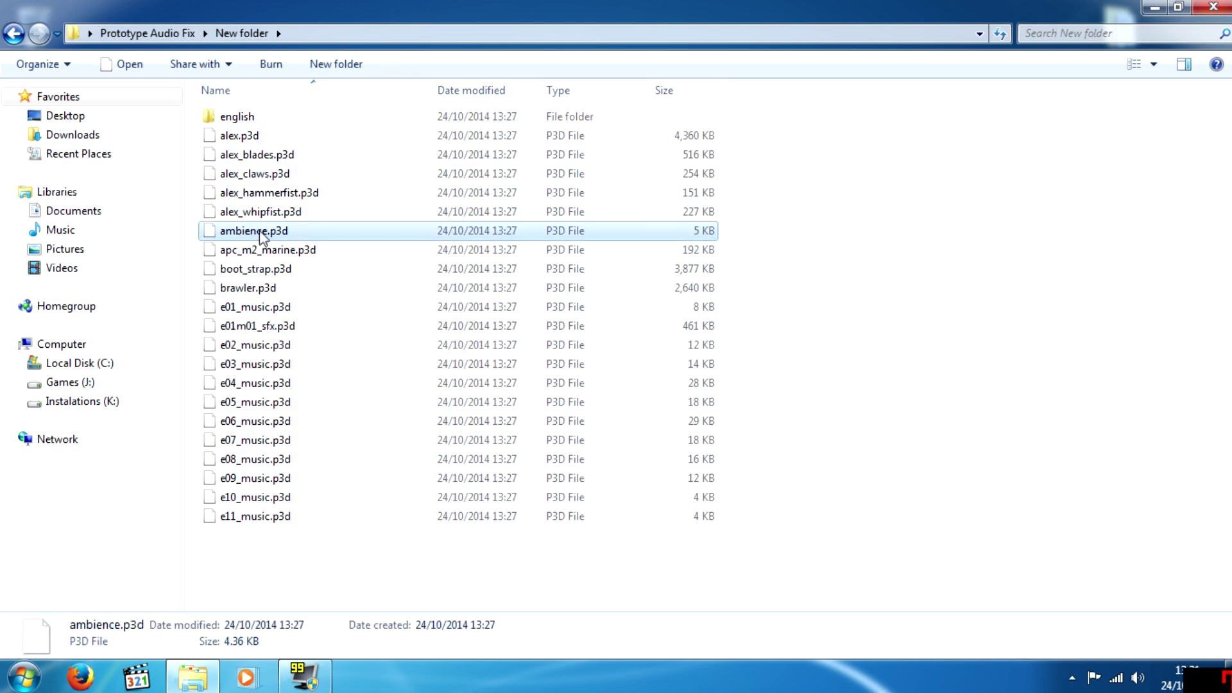
left_click(264, 235)
left_click(268, 231)
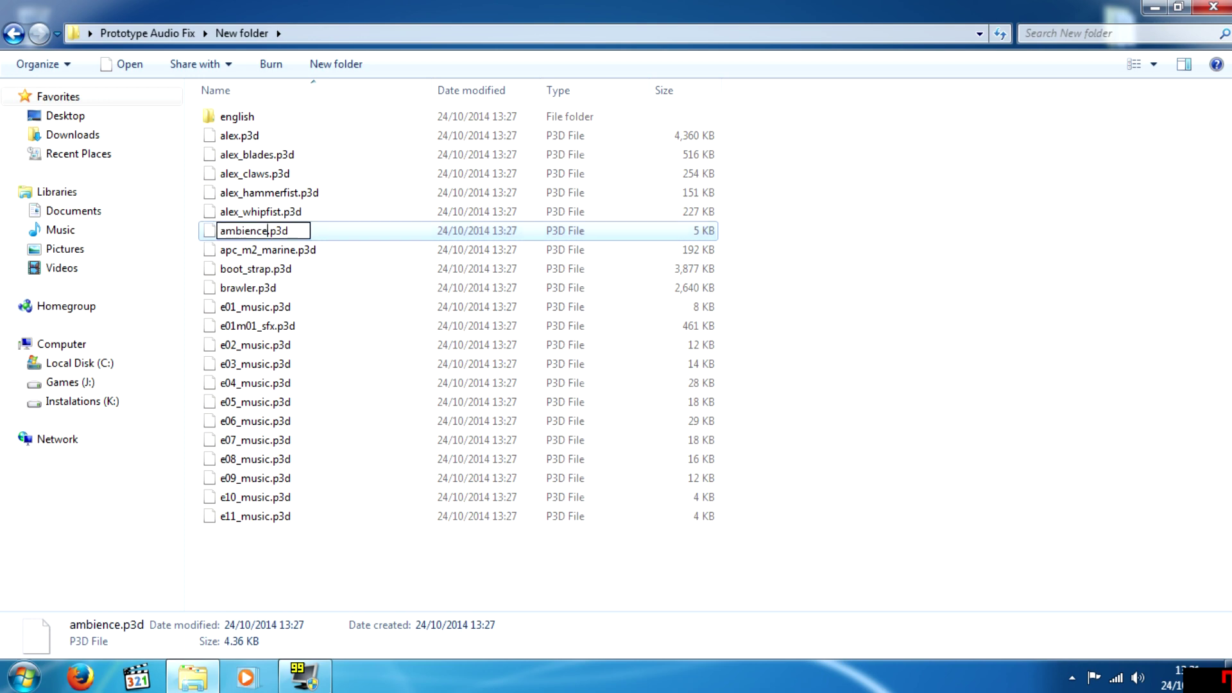
type("r")
left_click(282, 345)
Step: Select all 22 extracted items and cut them
left_click_drag(262, 569, 186, 101)
right_click(236, 142)
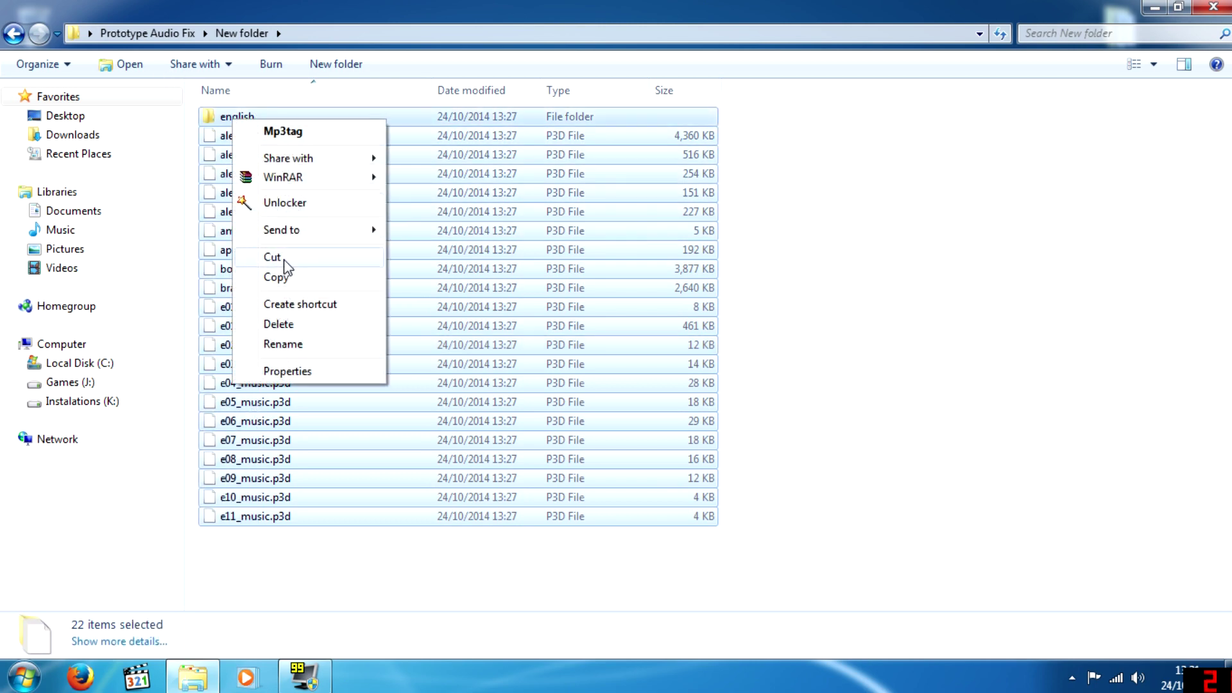
left_click(324, 259)
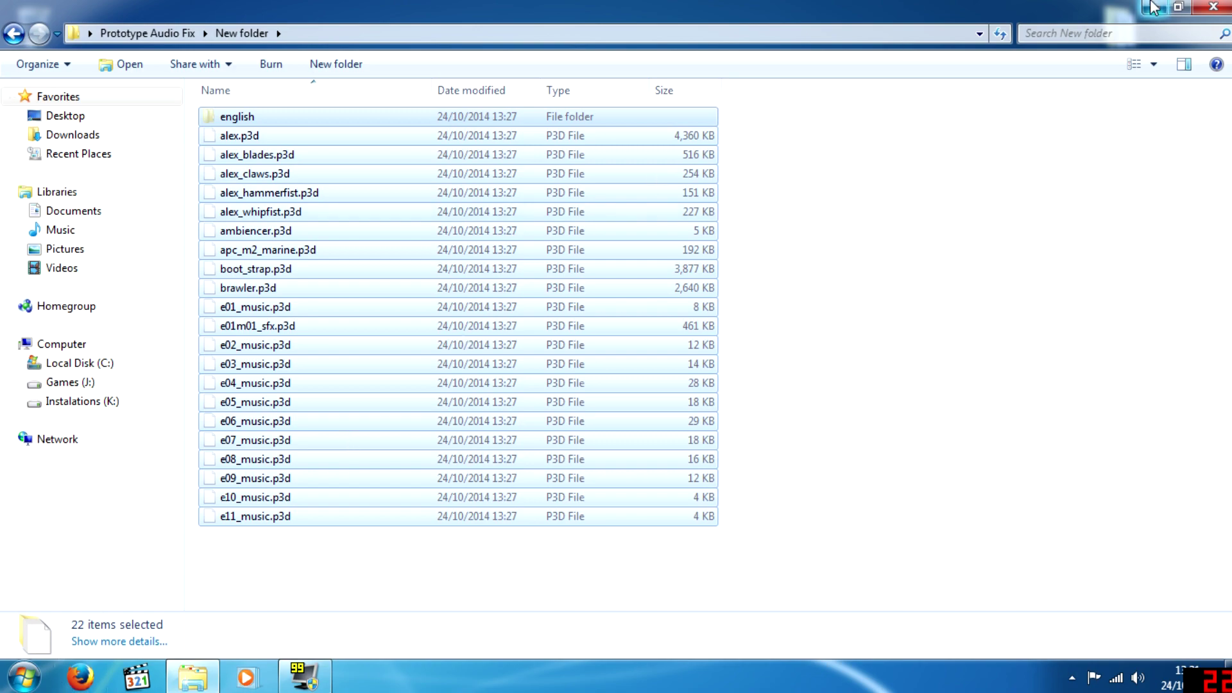
Step: Paste the cut items into Prototype's Audio folder, confirming the english folder merge
right_click(37, 295)
left_click(122, 347)
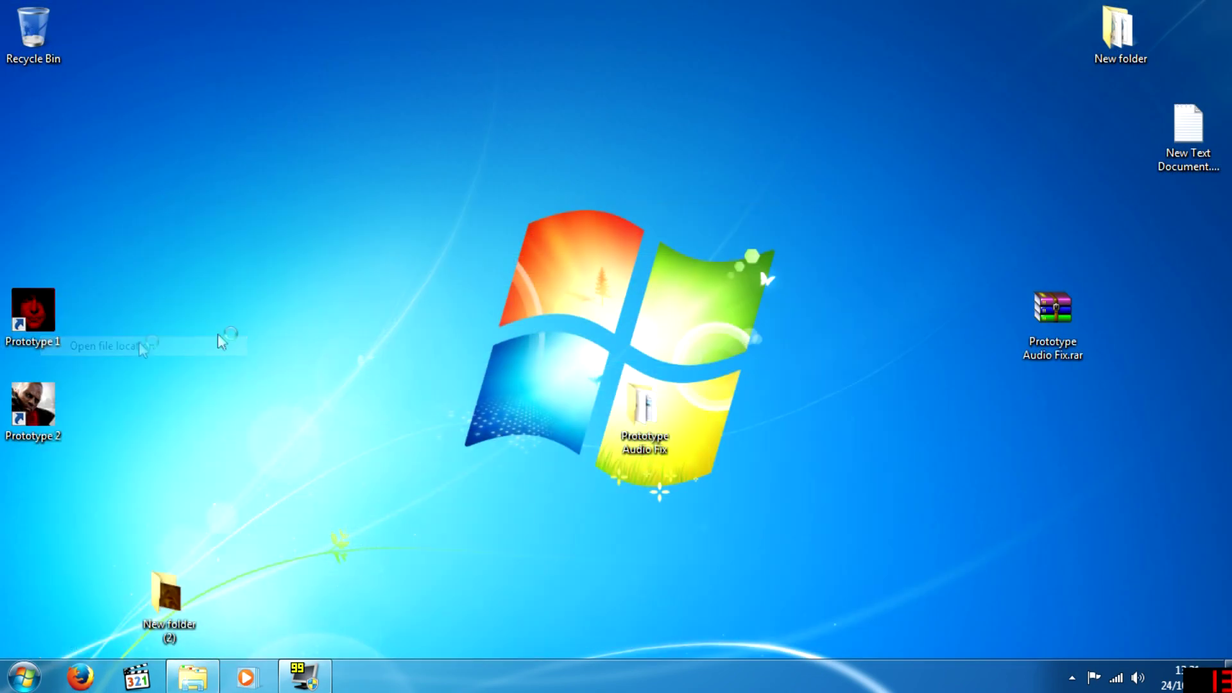
double_click(236, 139)
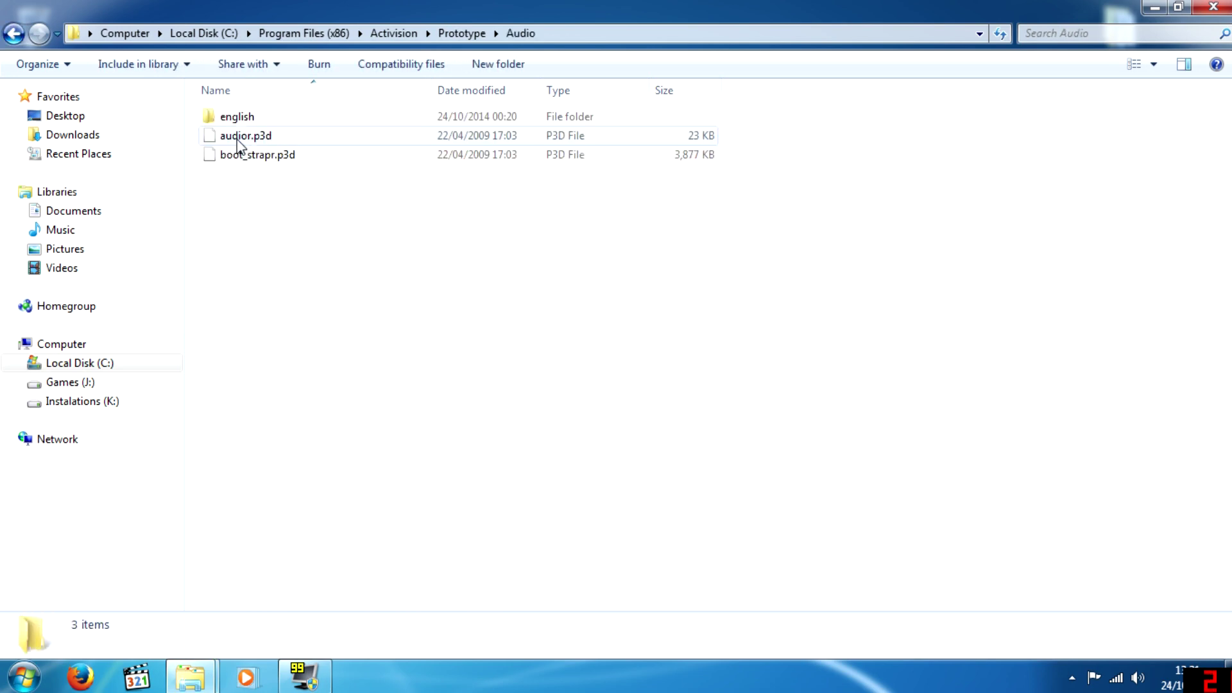
right_click(265, 322)
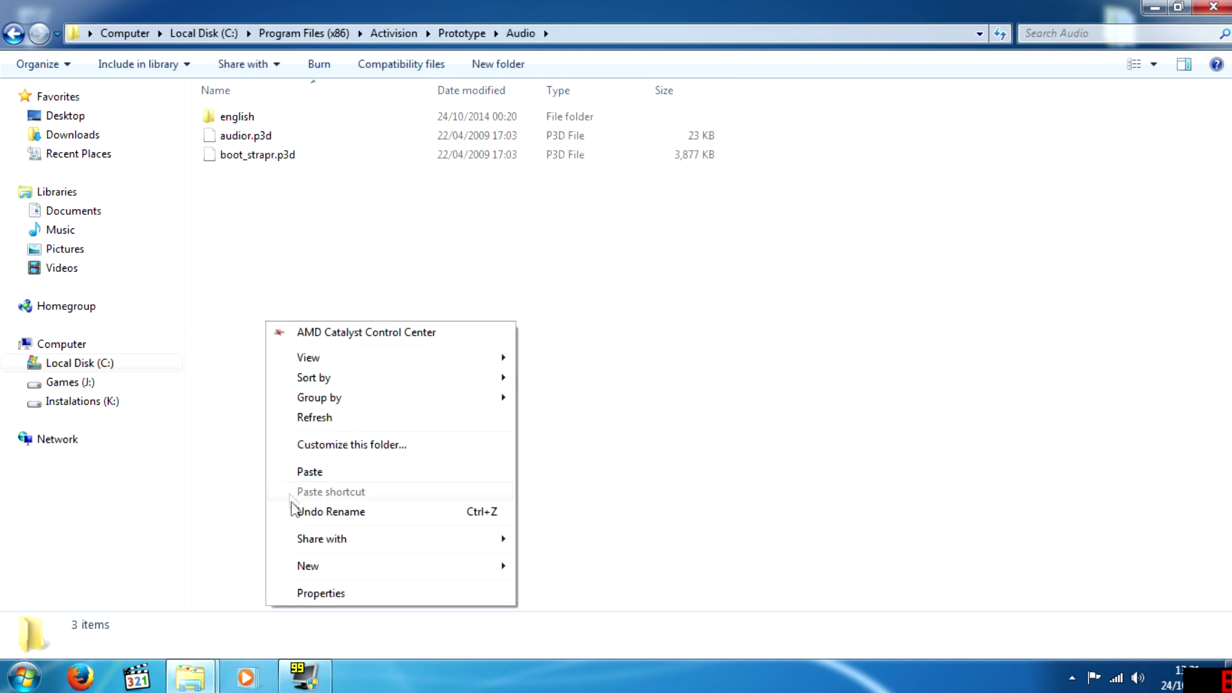
left_click(311, 475)
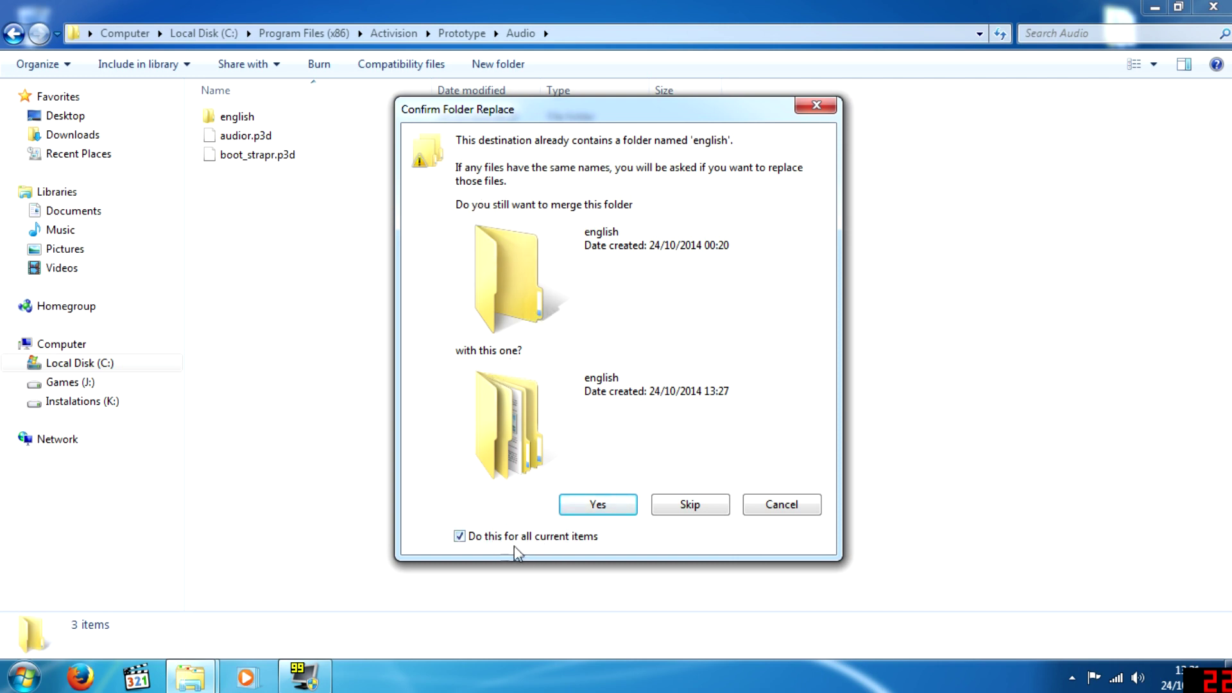
left_click(589, 506)
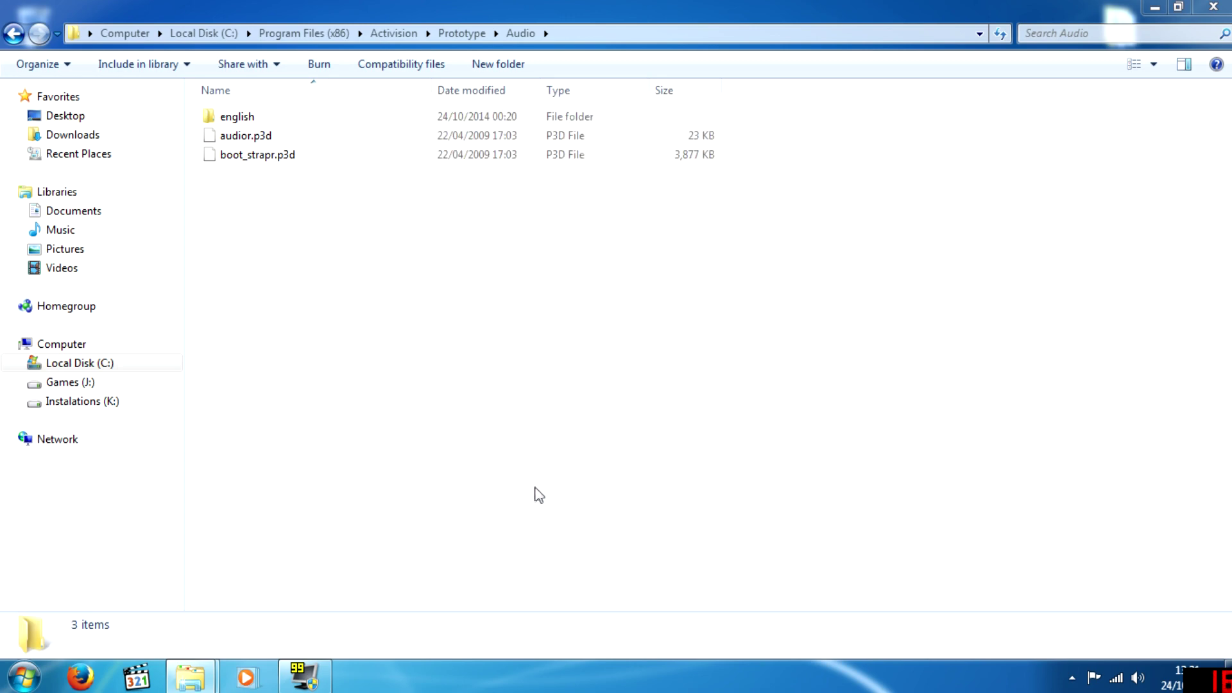